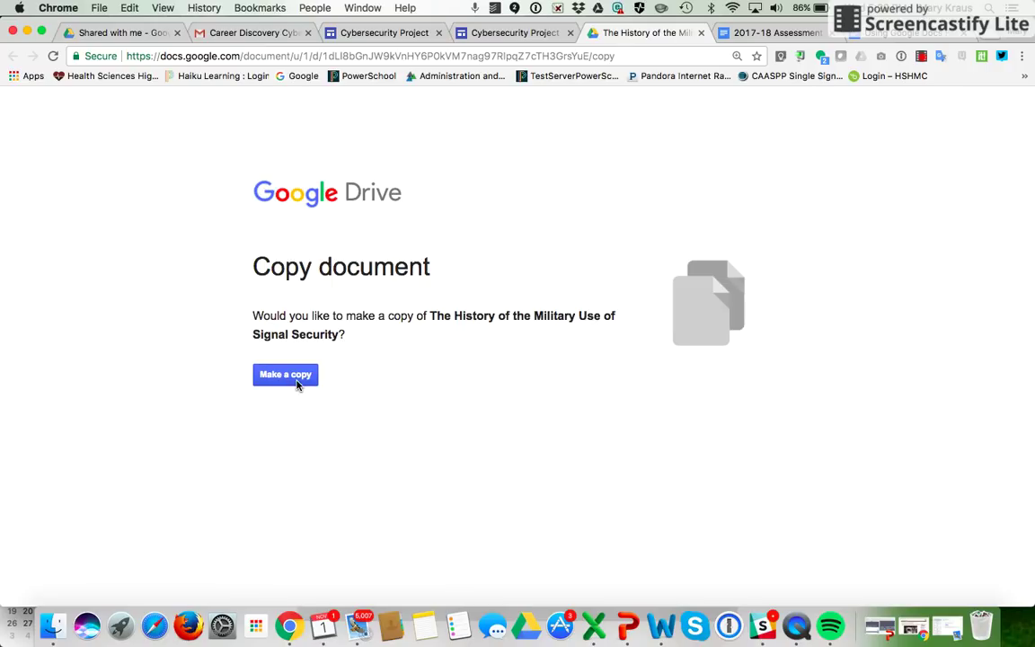
Copy the shared article and replace the 'Copy of' title prefix with the owner's close-read title.
left_click(288, 378)
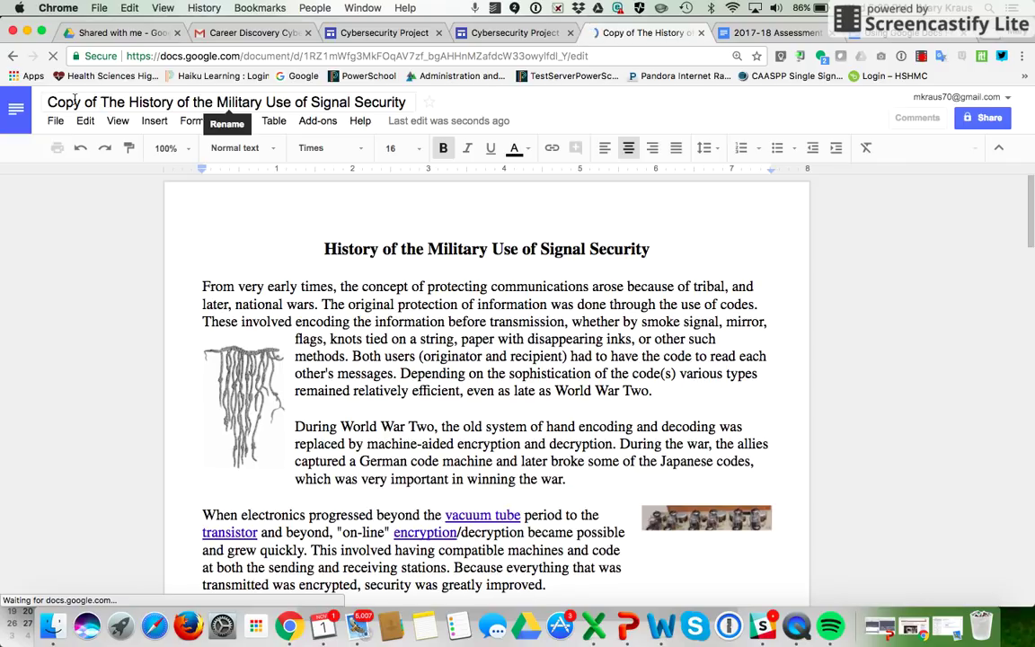
left_click_drag(99, 102, 40, 101)
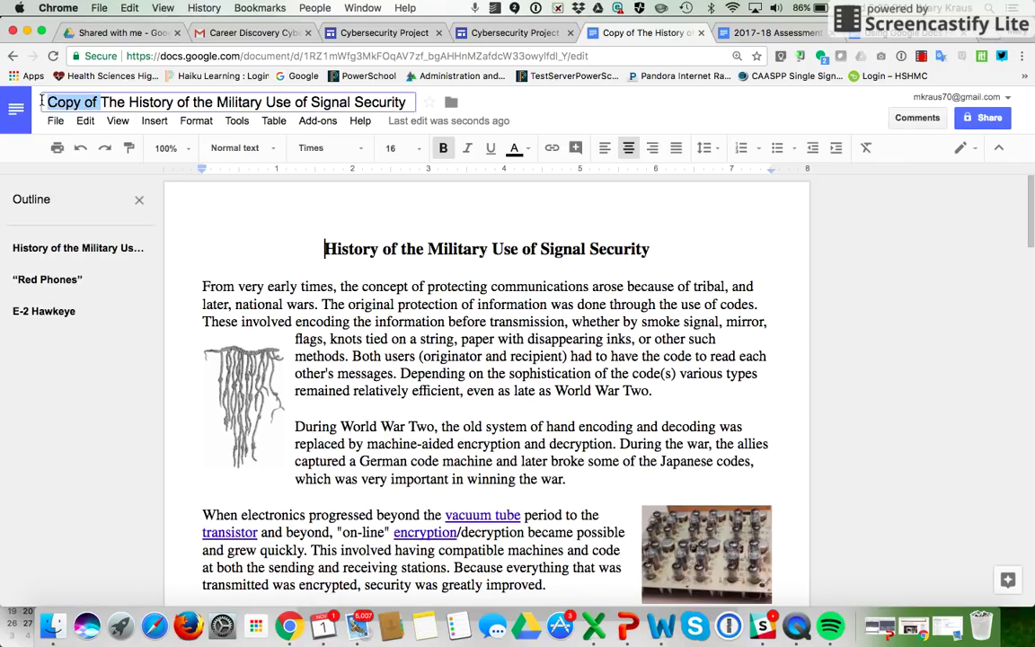
type("Mary Kraus")
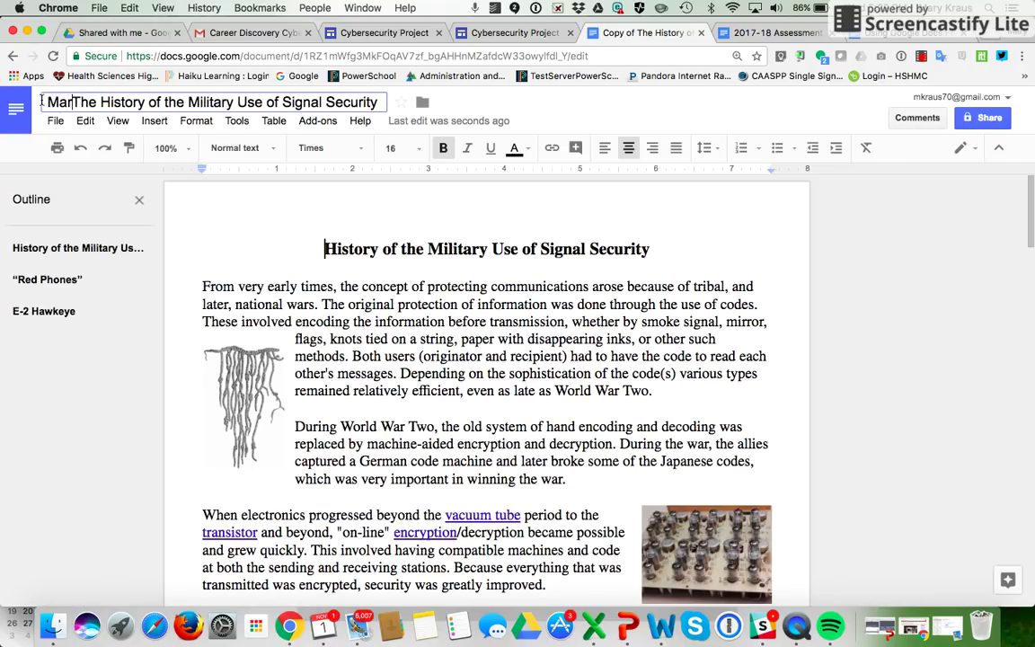
type("' Clo")
type("se Read o")
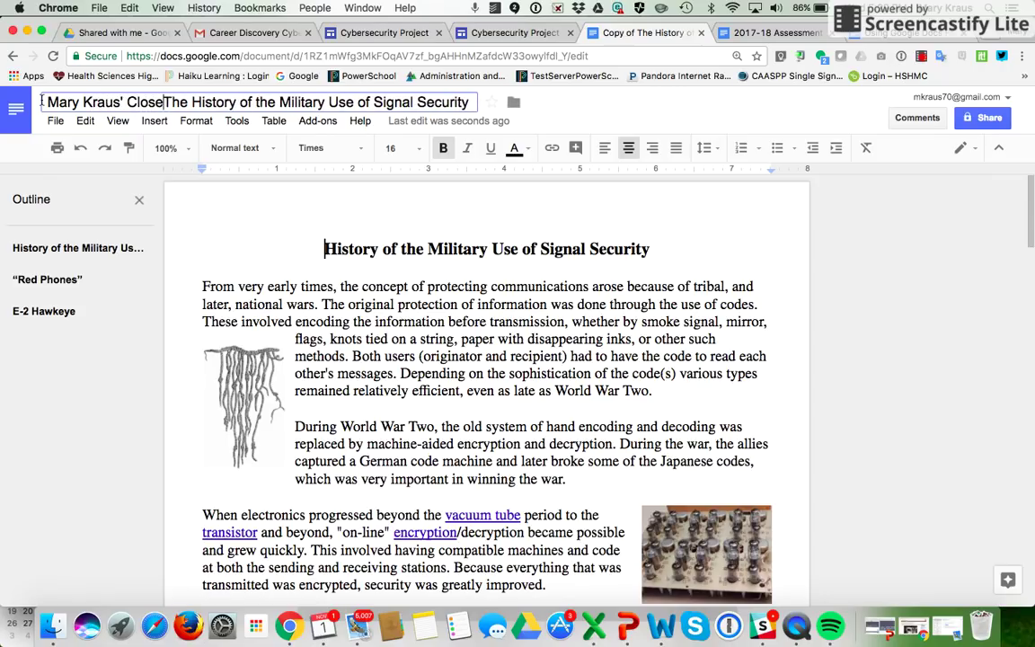
type("f")
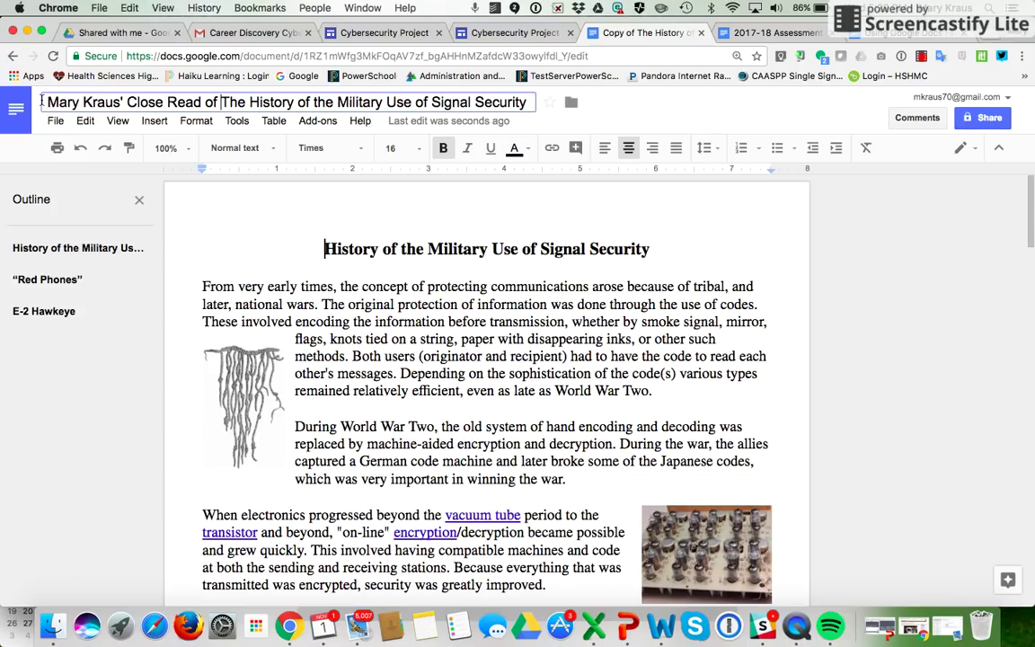
Save the new title and share the document so anyone with the link can comment.
left_click(656, 109)
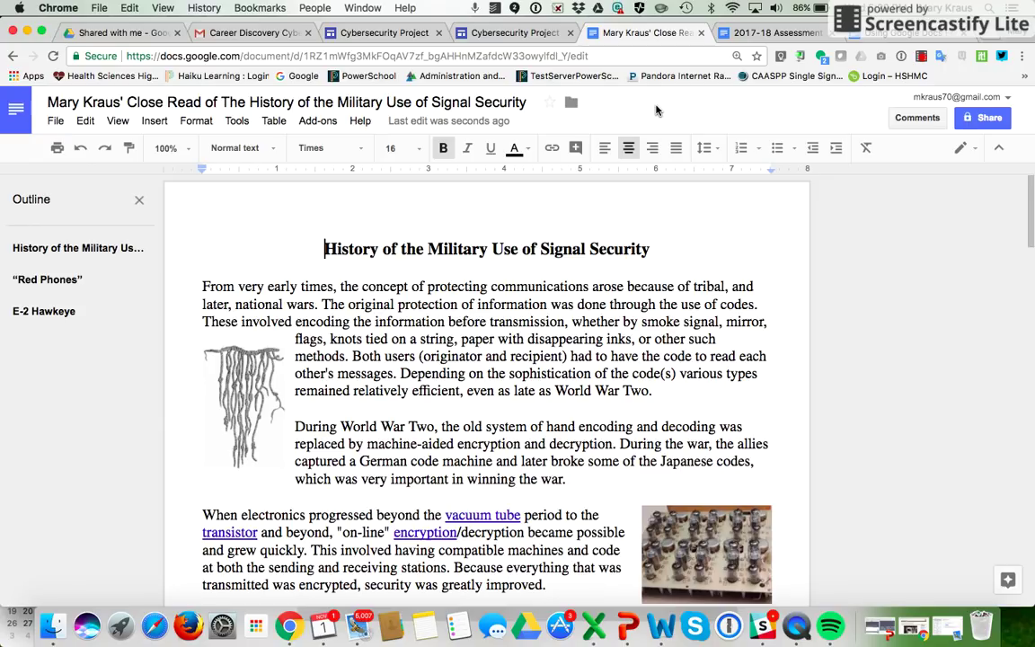
left_click(982, 119)
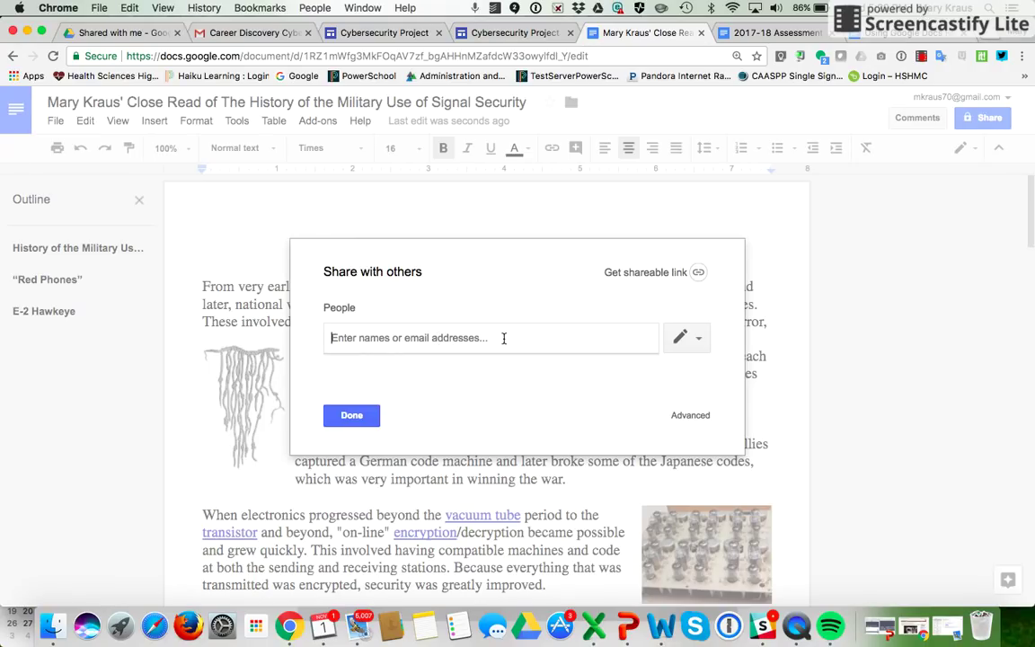
left_click(699, 273)
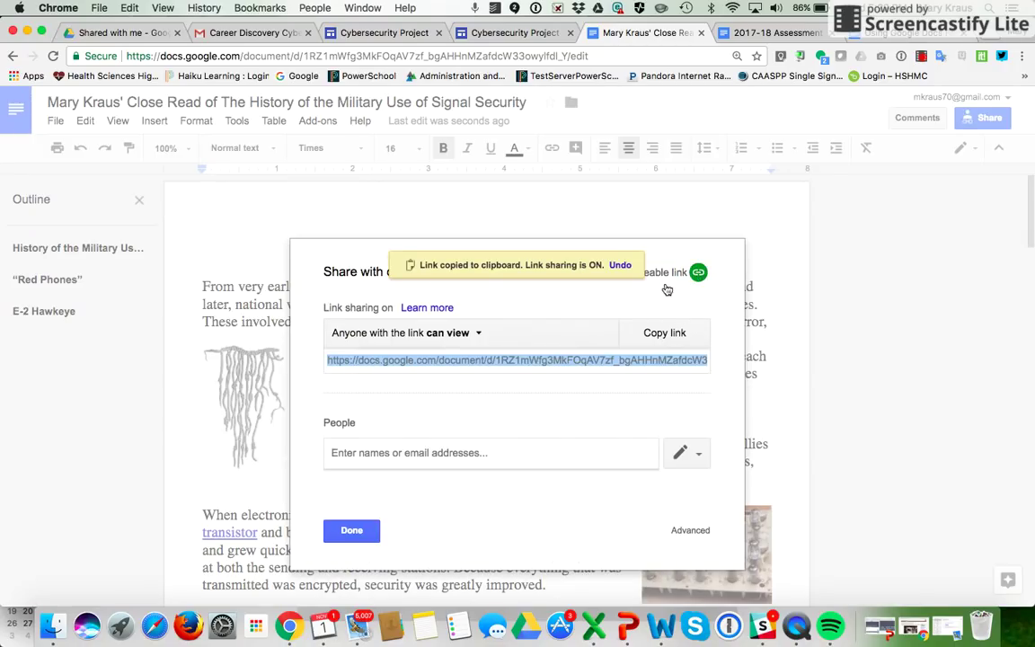
left_click(480, 334)
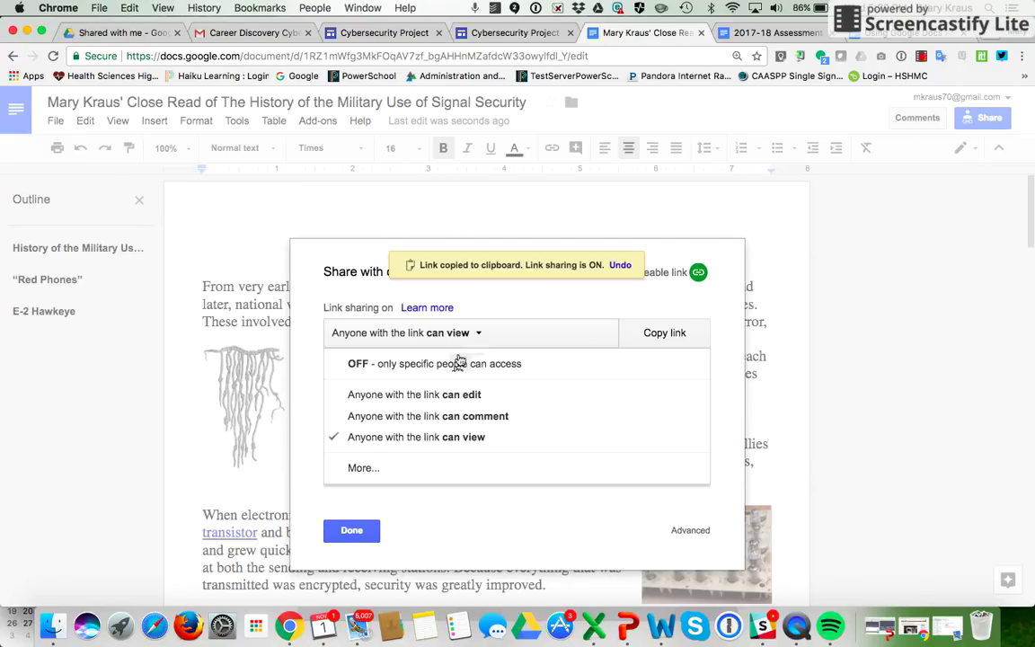
left_click(454, 419)
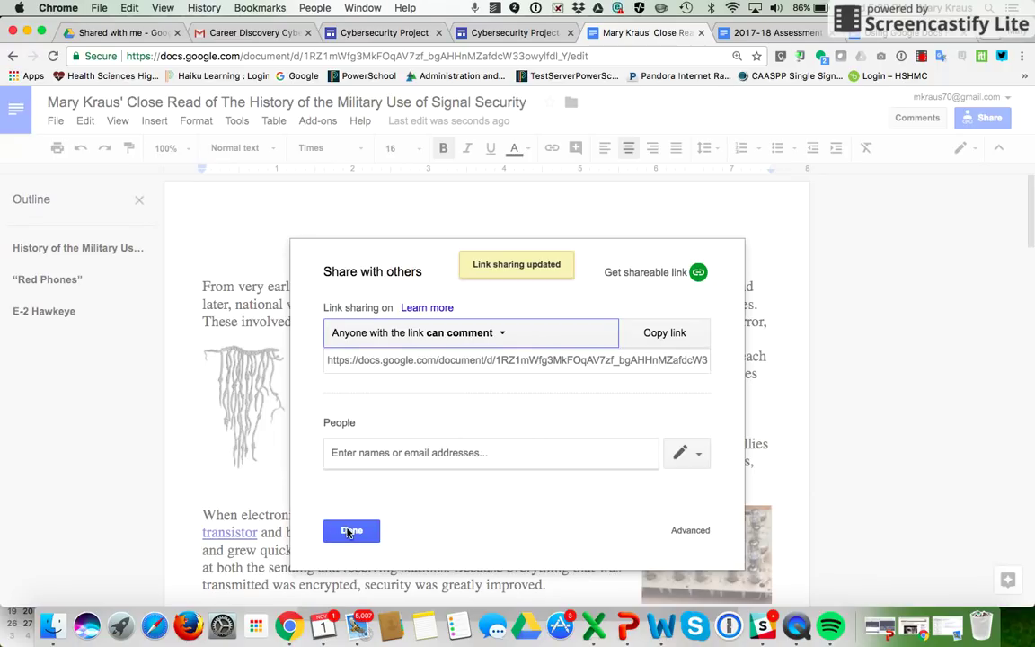
left_click(349, 531)
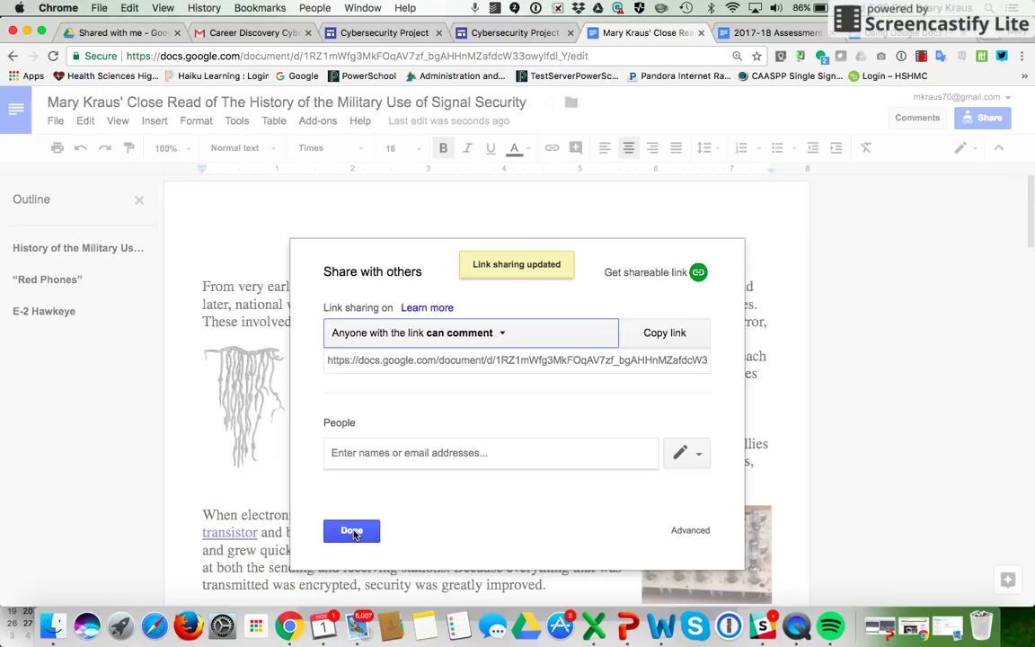
left_click(353, 531)
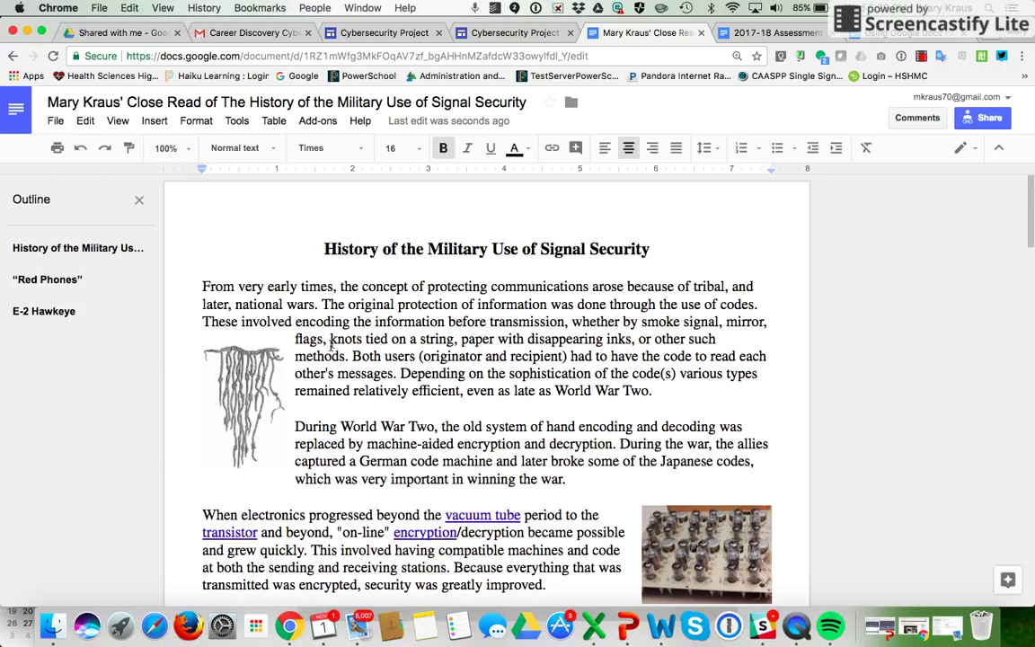
Search Explore for 'knots on a string, communication' on 'knots tied on a string' and open Quipu - Wikipedia.
left_click_drag(343, 339, 456, 339)
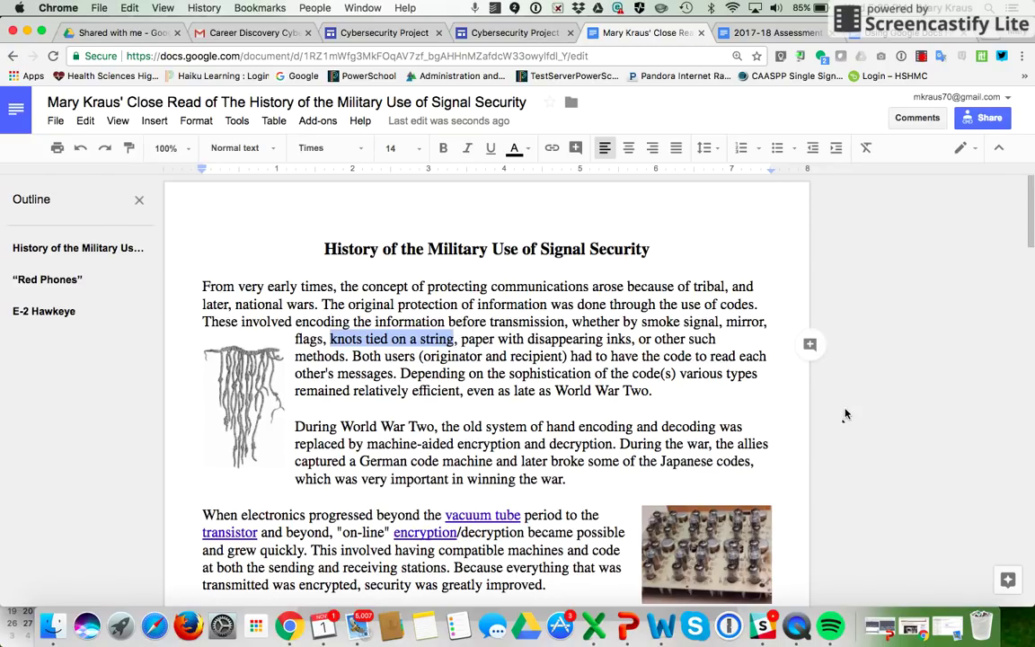
left_click(991, 585)
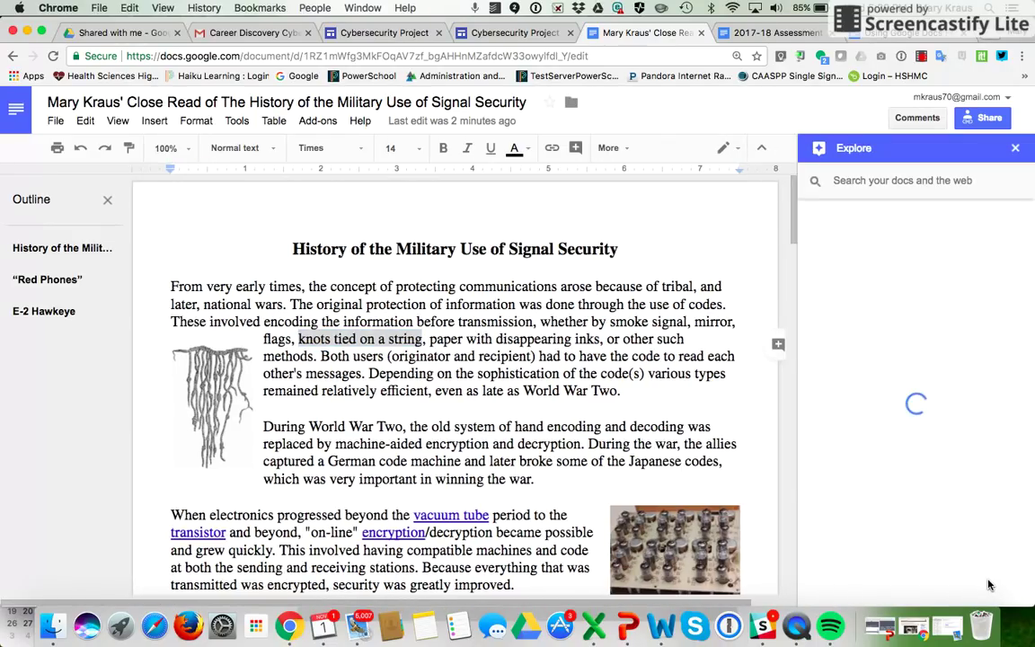
left_click(850, 183)
type("knot")
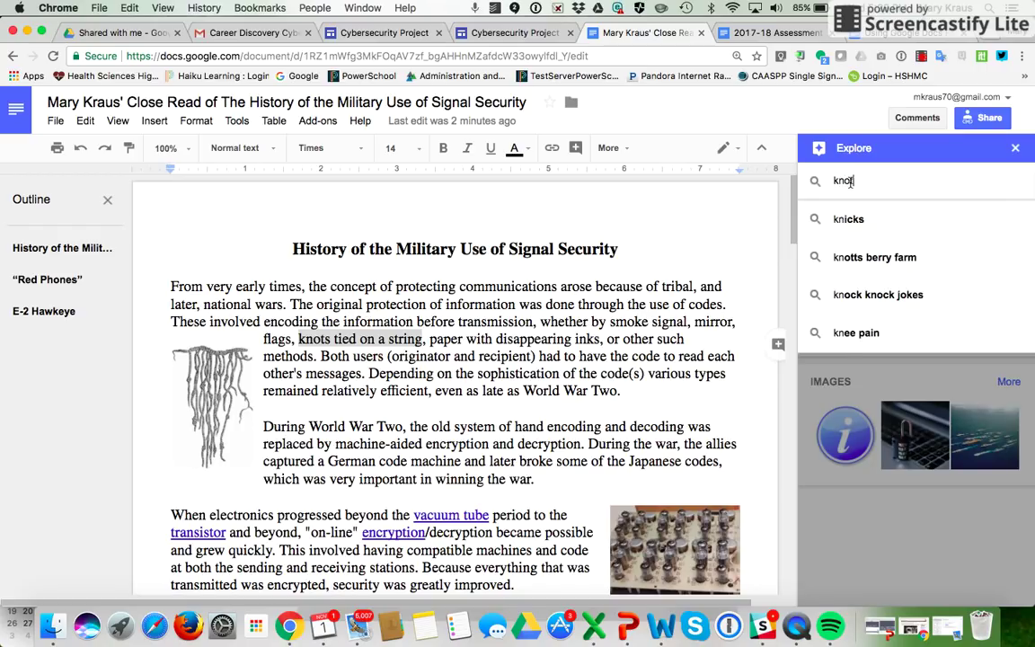
type("s on a s")
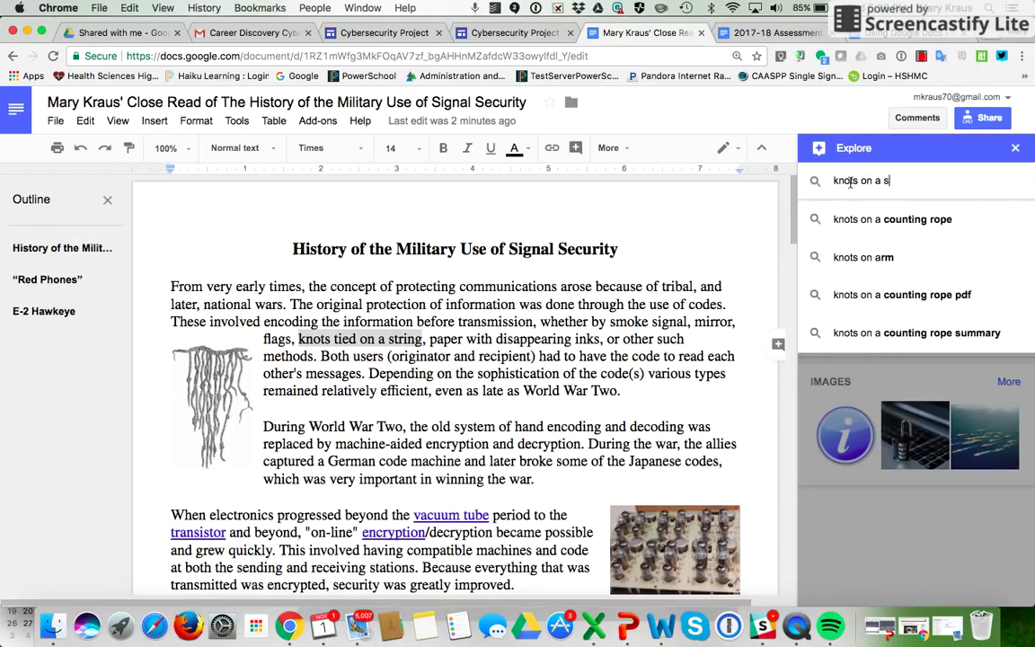
type("tring, communication")
key("Return")
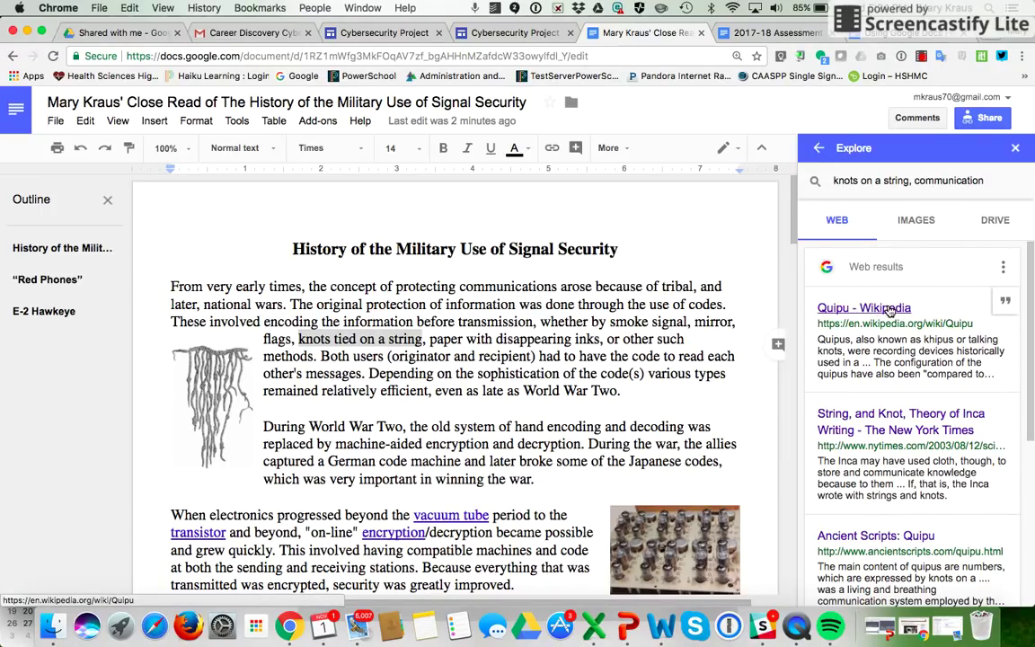
left_click(892, 311)
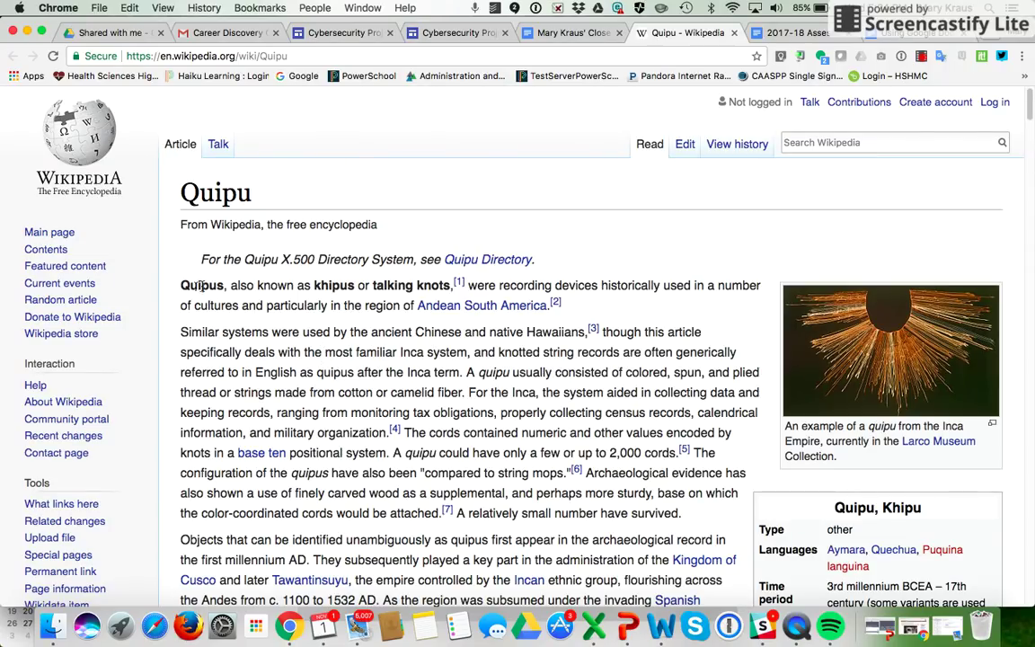
Copy the Quipu article's opening definition and return to the Close Read document.
left_click_drag(182, 285, 575, 317)
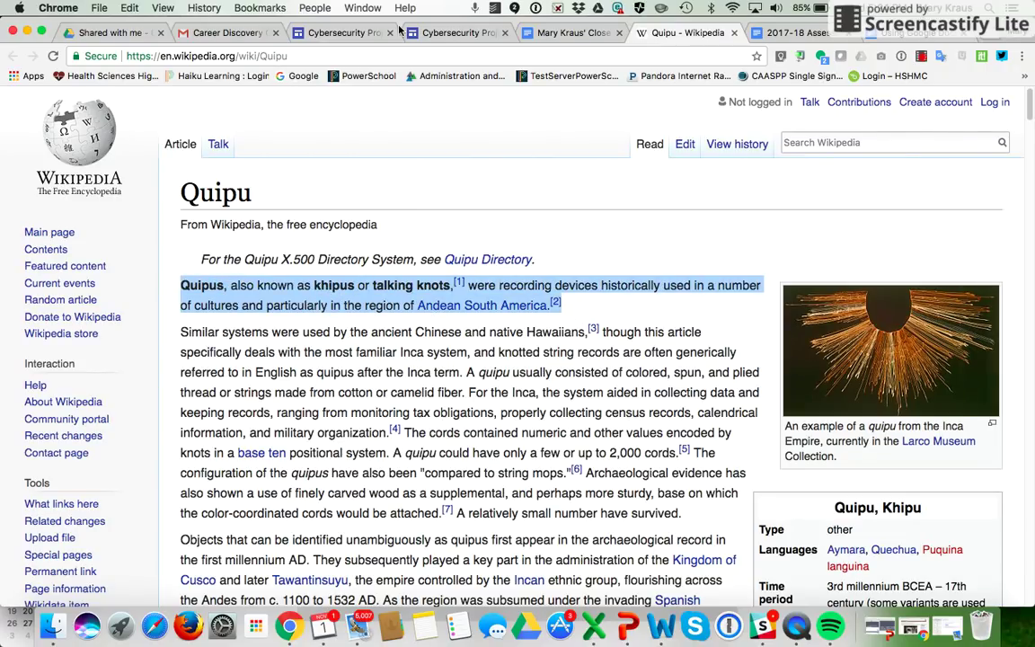
left_click(558, 34)
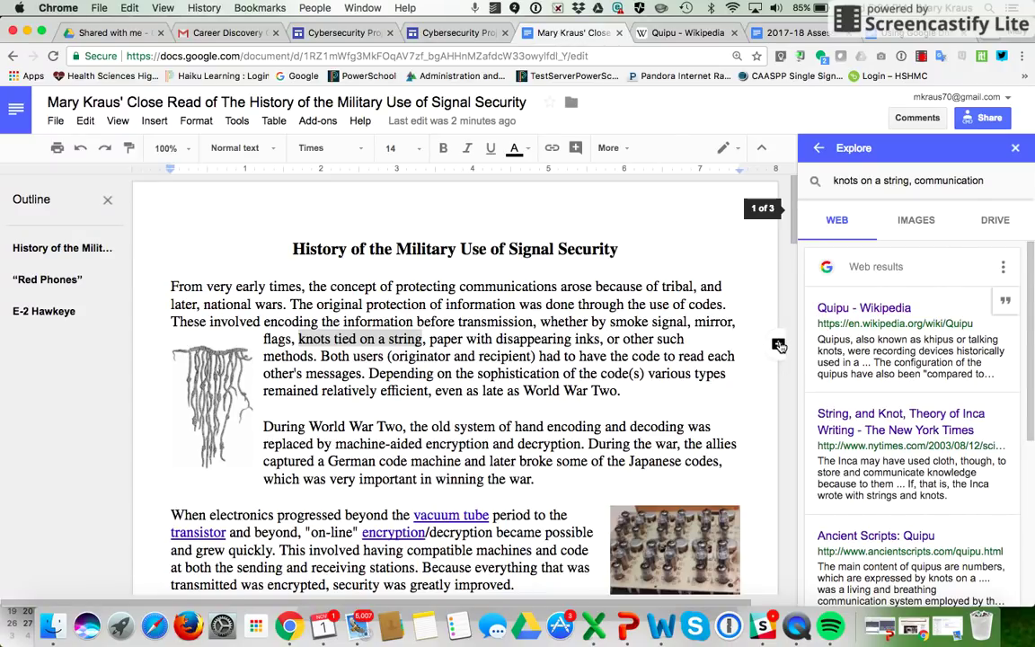
Post the pasted Wikipedia quipu definition as a comment on 'knots tied on a string'.
left_click(1015, 147)
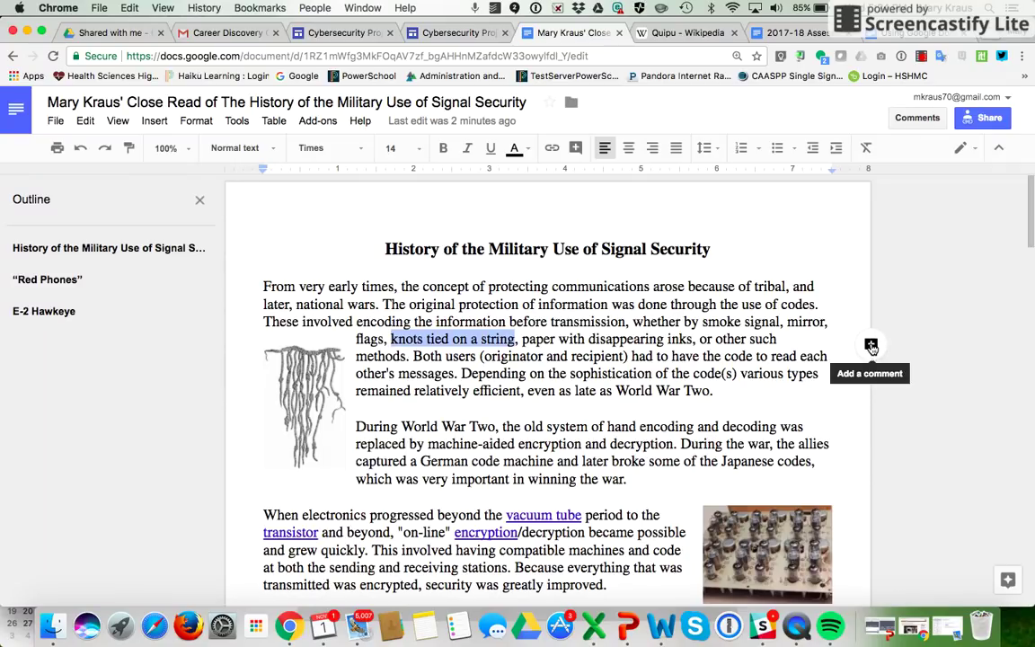
left_click(871, 347)
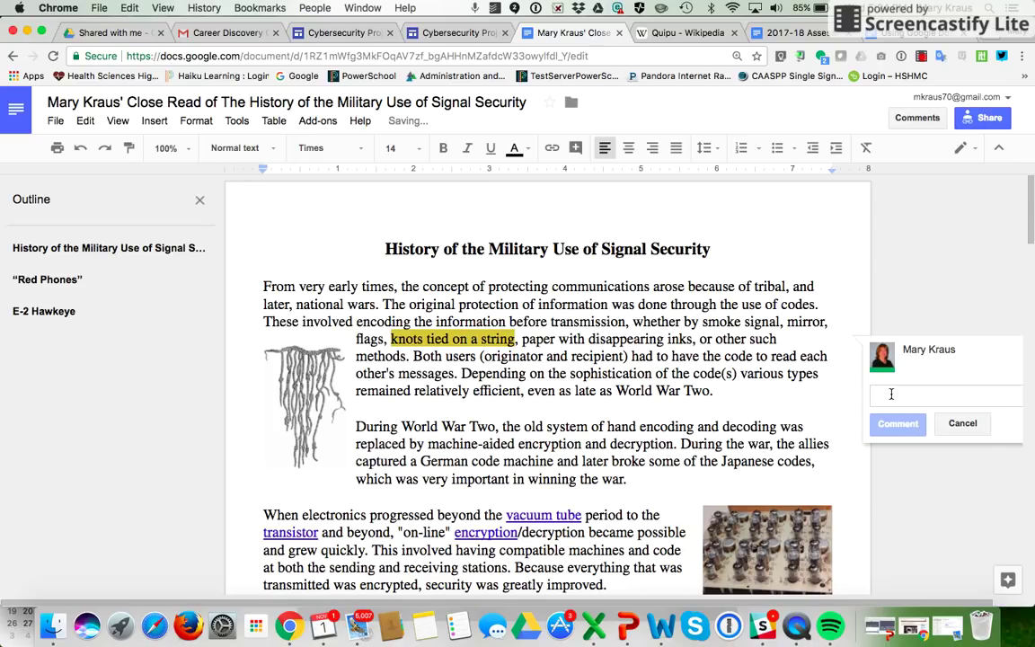
key("super+v")
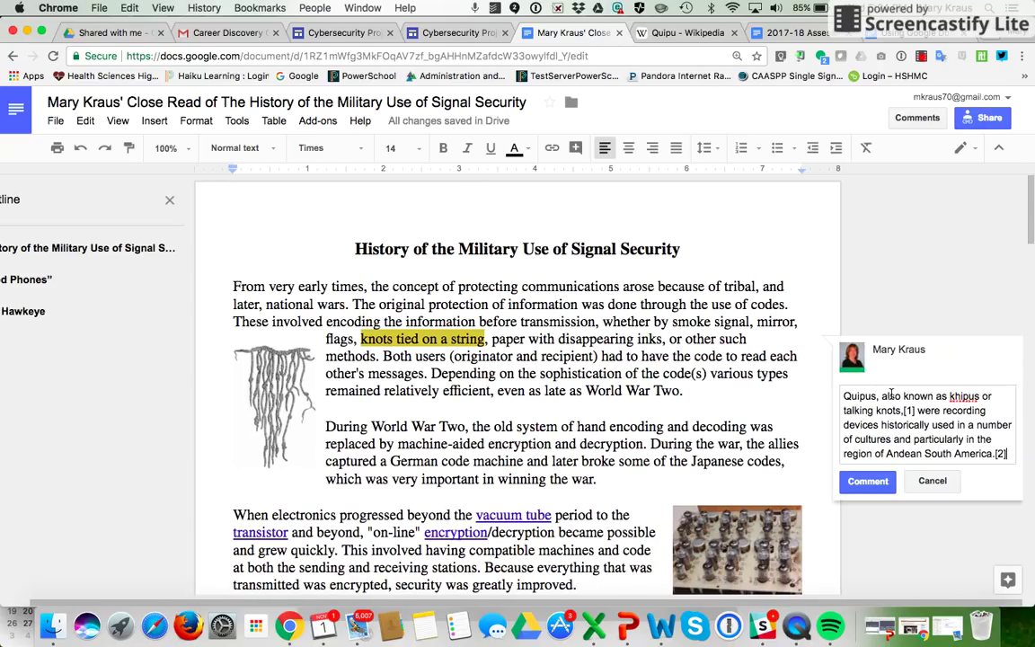
left_click(860, 492)
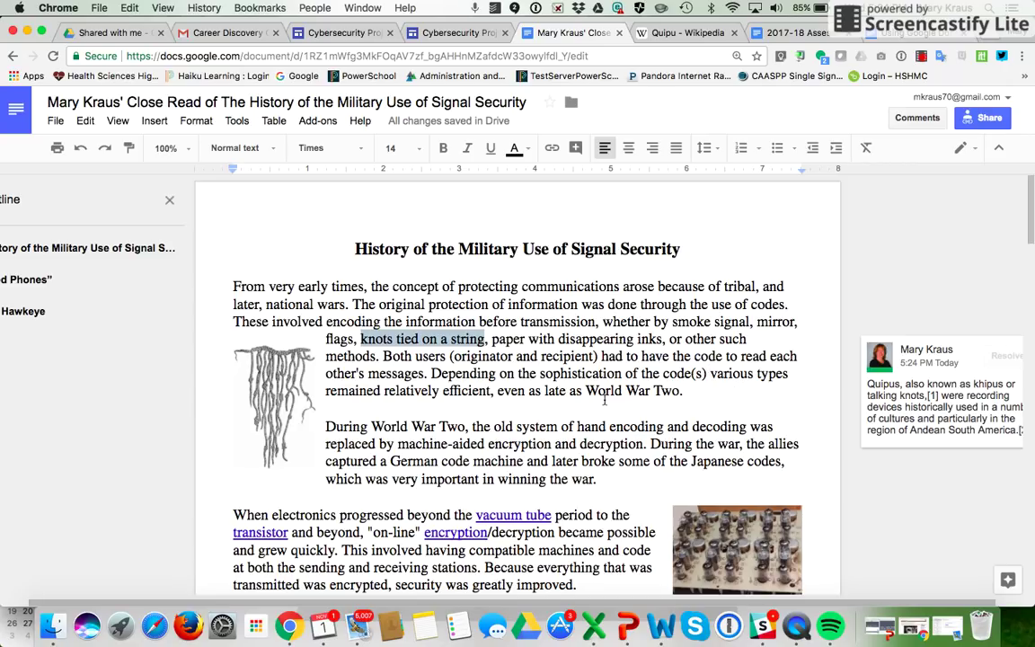
scroll(588, 382, "down", 2)
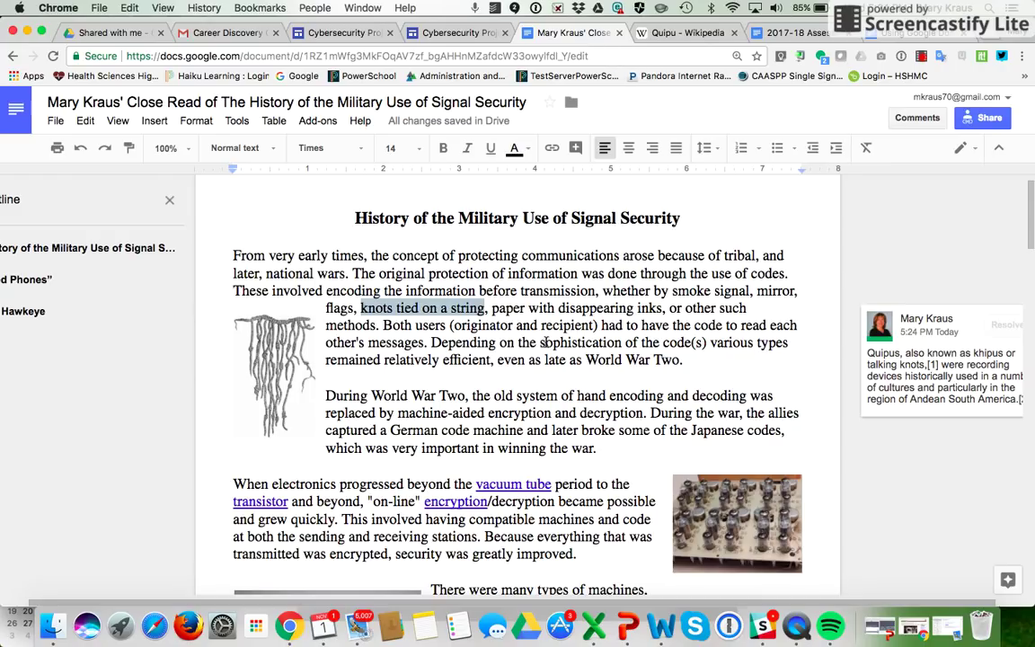
Give the word 'sophistication' a green highlight.
left_click_drag(542, 345, 623, 345)
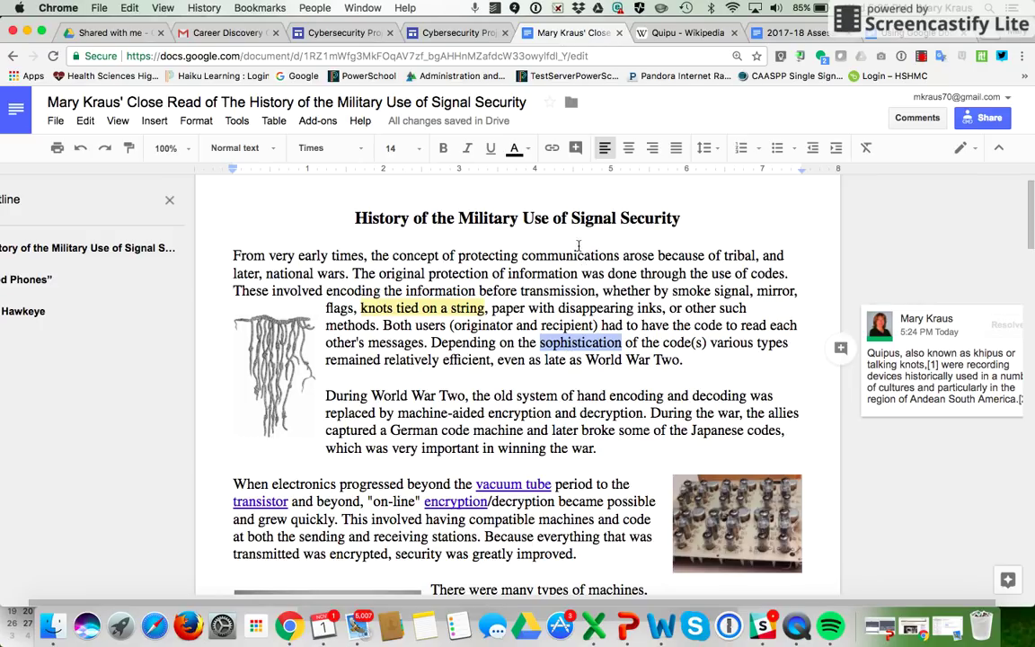
left_click(527, 150)
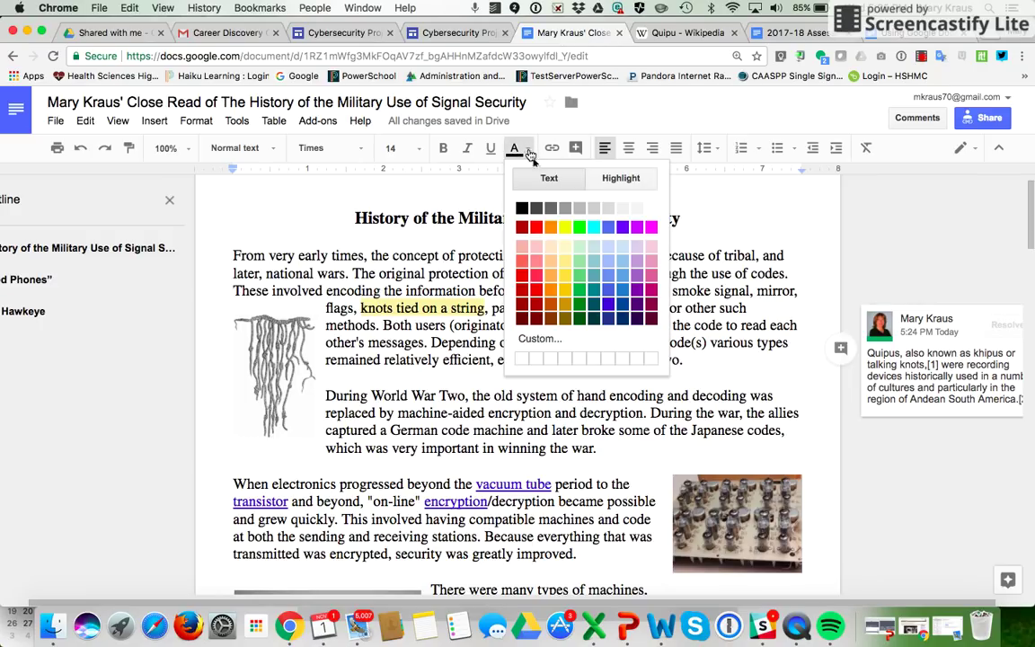
left_click(629, 180)
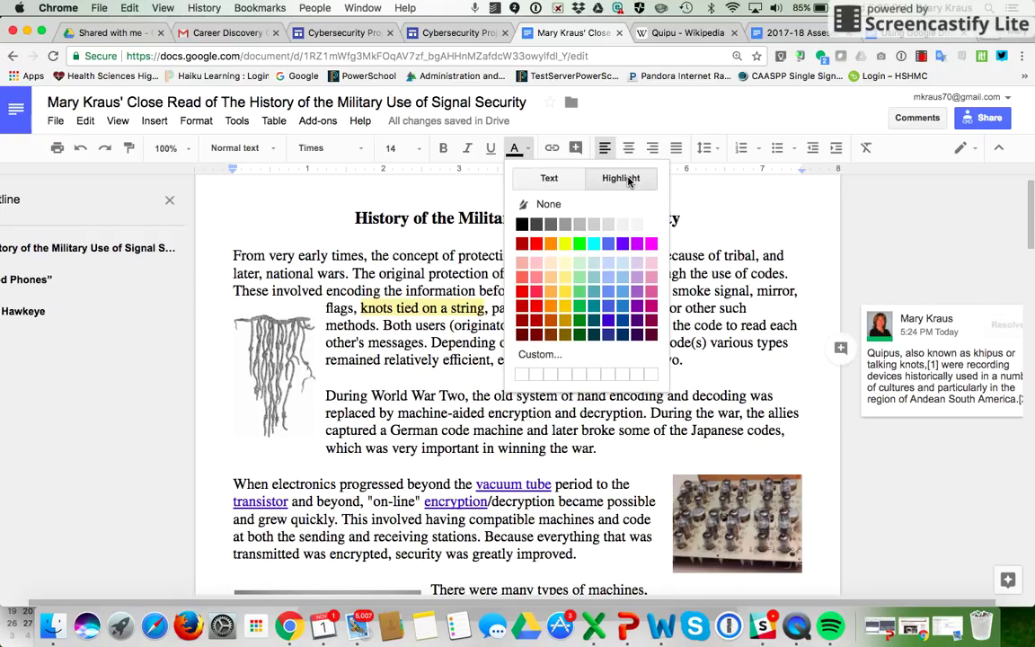
left_click(578, 243)
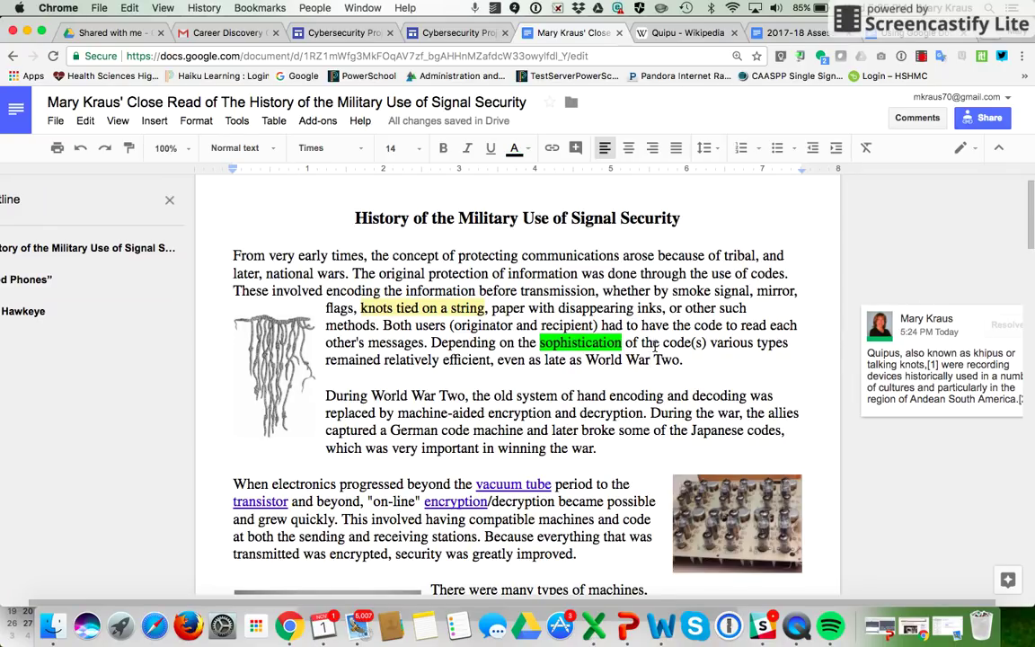
scroll(654, 345, "down", 2)
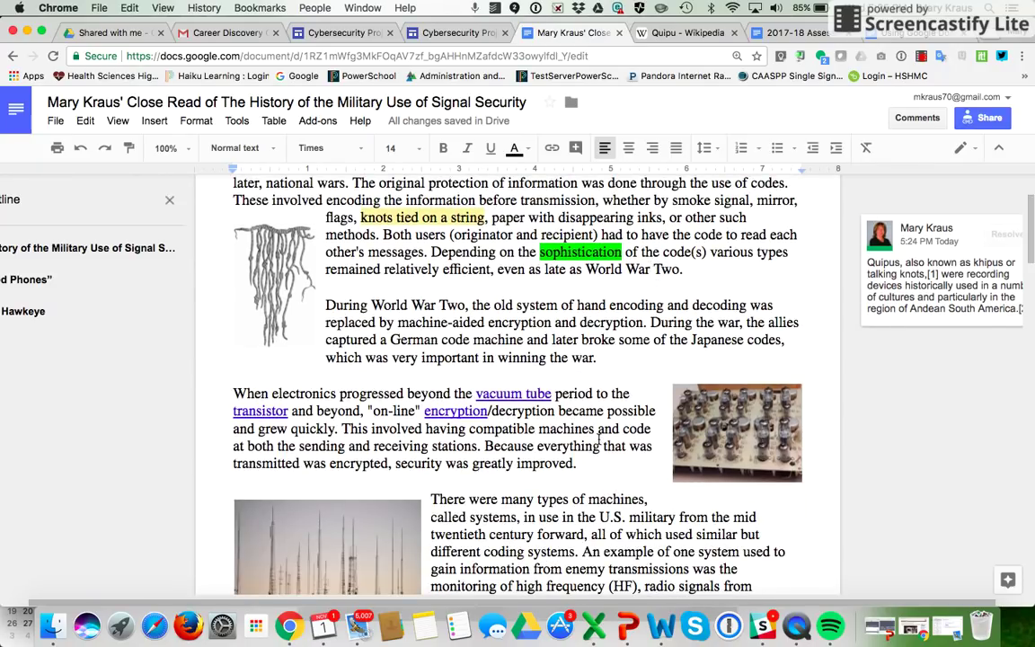
scroll(600, 440, "down", 1)
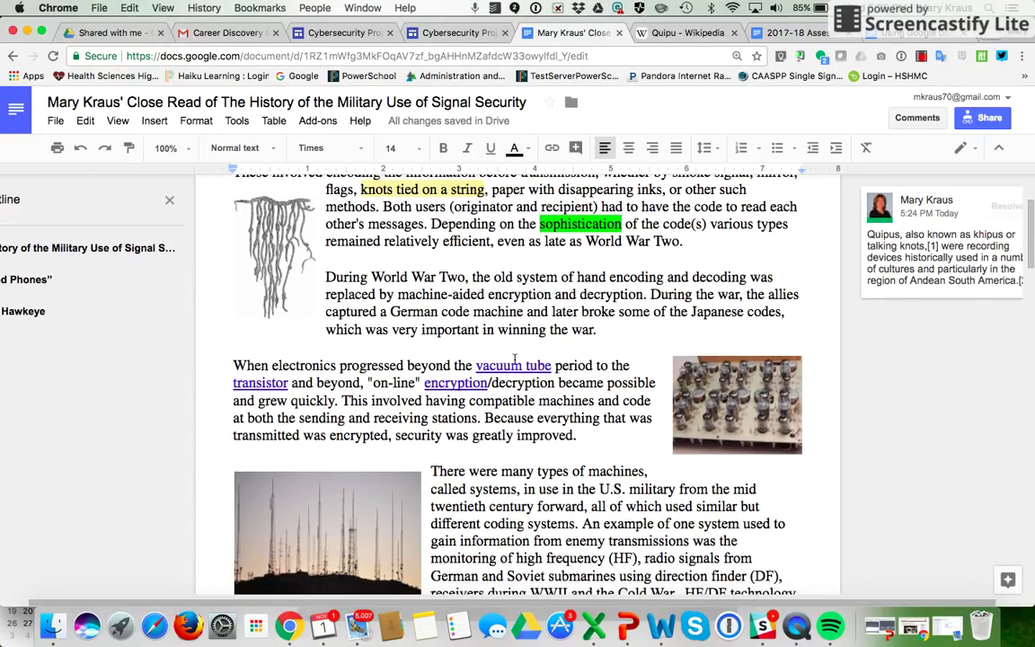
left_click_drag(232, 364, 344, 404)
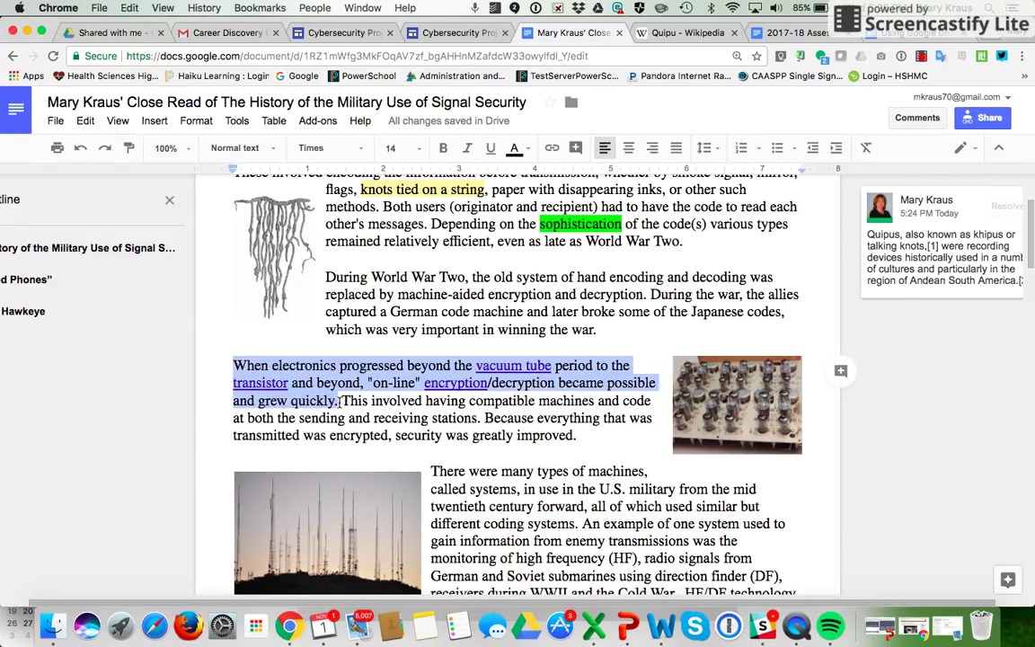
Post a '?' comment on the passage from 'When electronics' to 'grew quickly'.
left_click(840, 372)
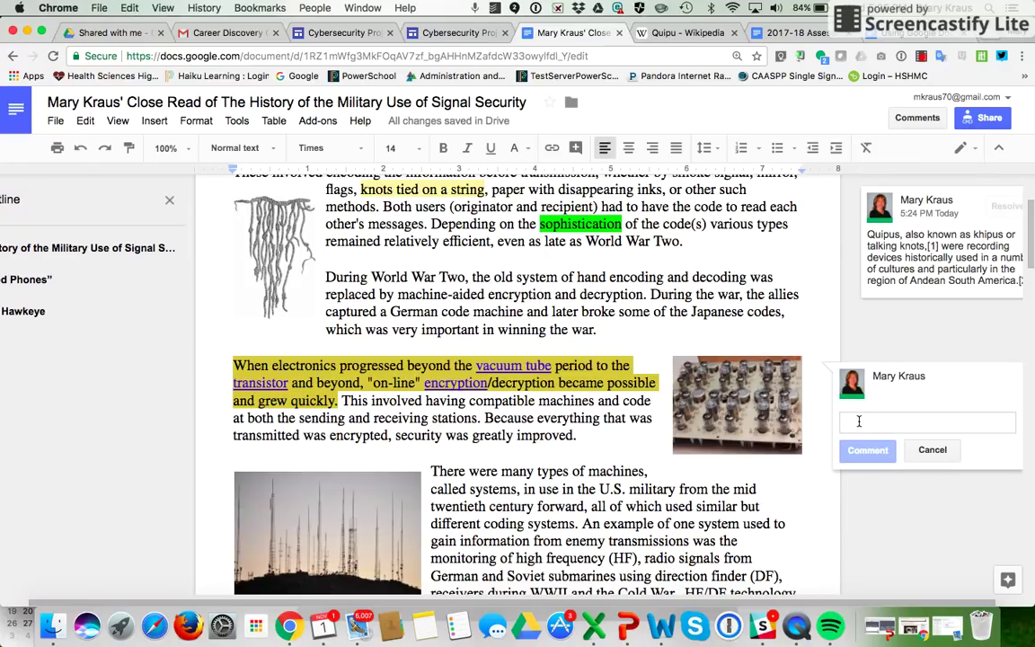
type("?")
left_click(864, 449)
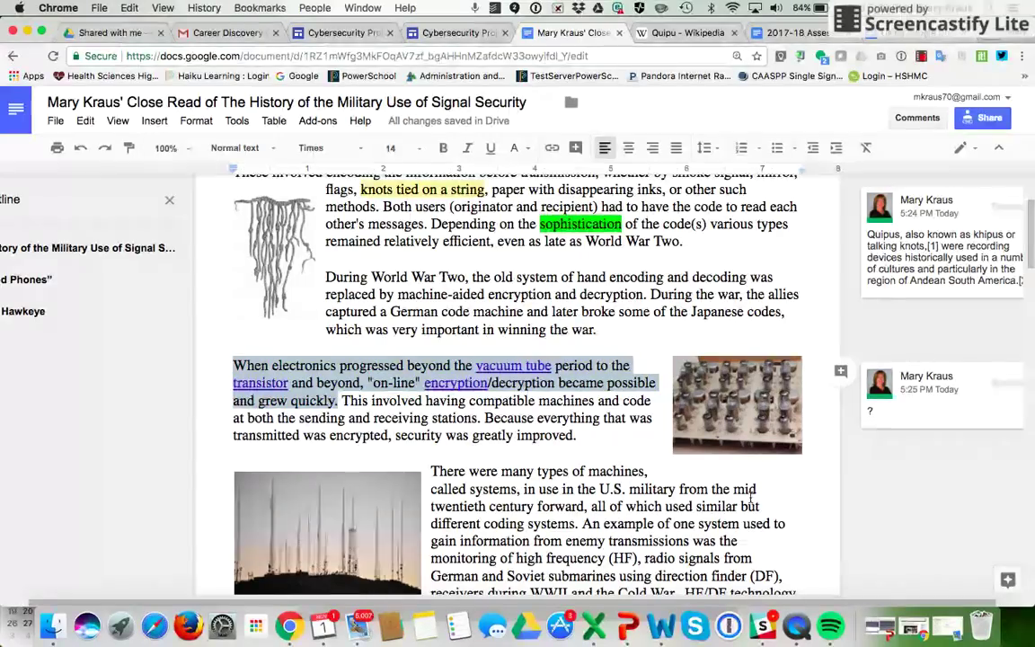
scroll(750, 498, "down", 2)
scroll(737, 506, "down", 1)
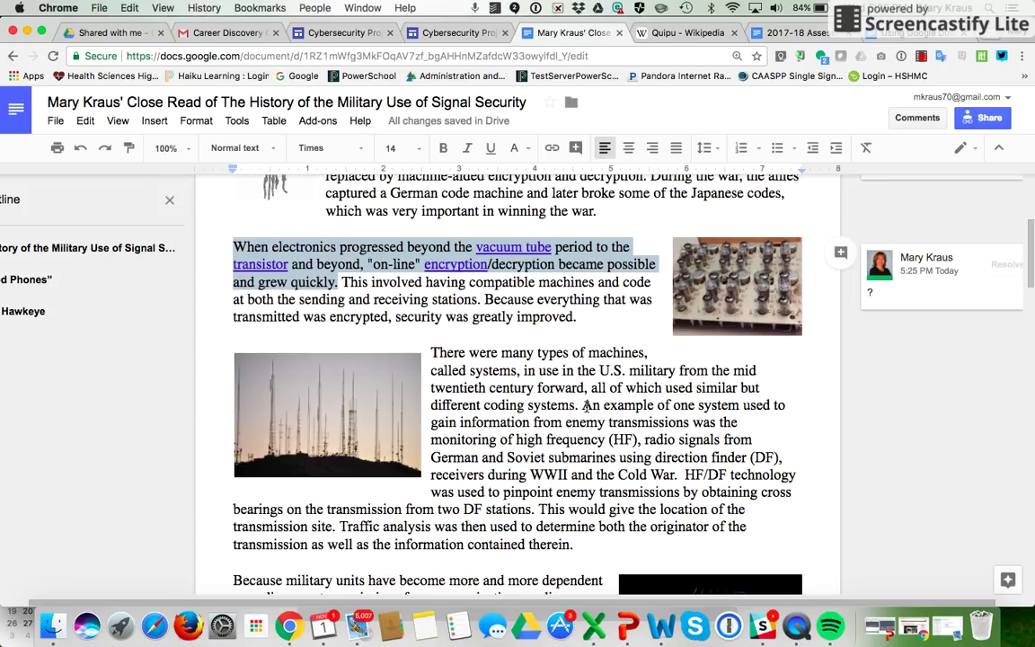
Post a '!' comment on the sentence about monitoring high frequency (HF) transmissions.
left_click_drag(582, 406, 640, 439)
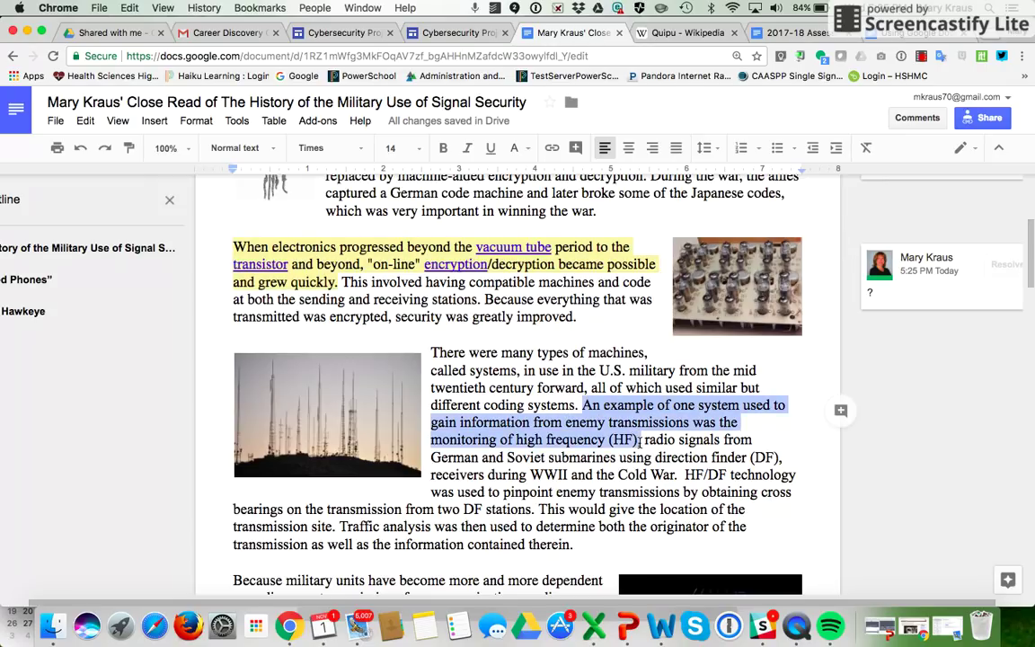
left_click(841, 411)
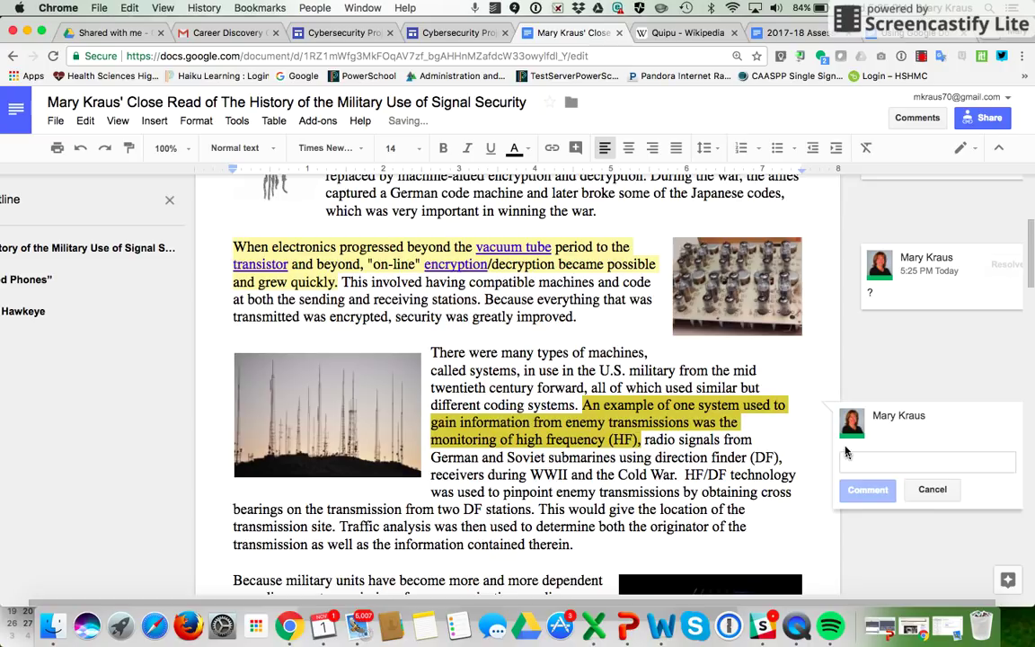
type("I")
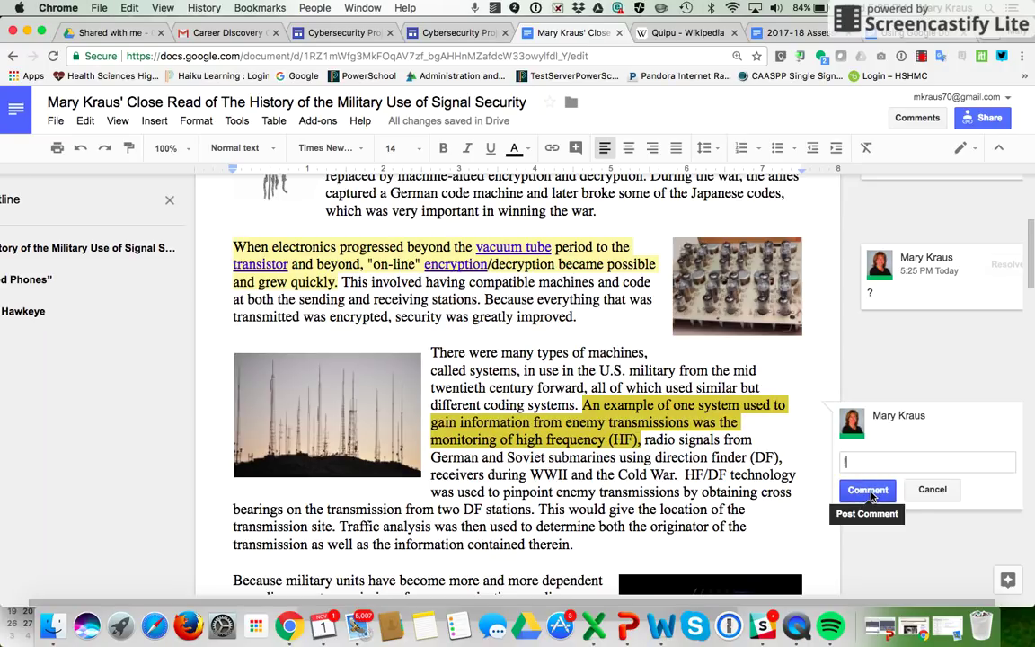
left_click(867, 491)
scroll(771, 516, "down", 5)
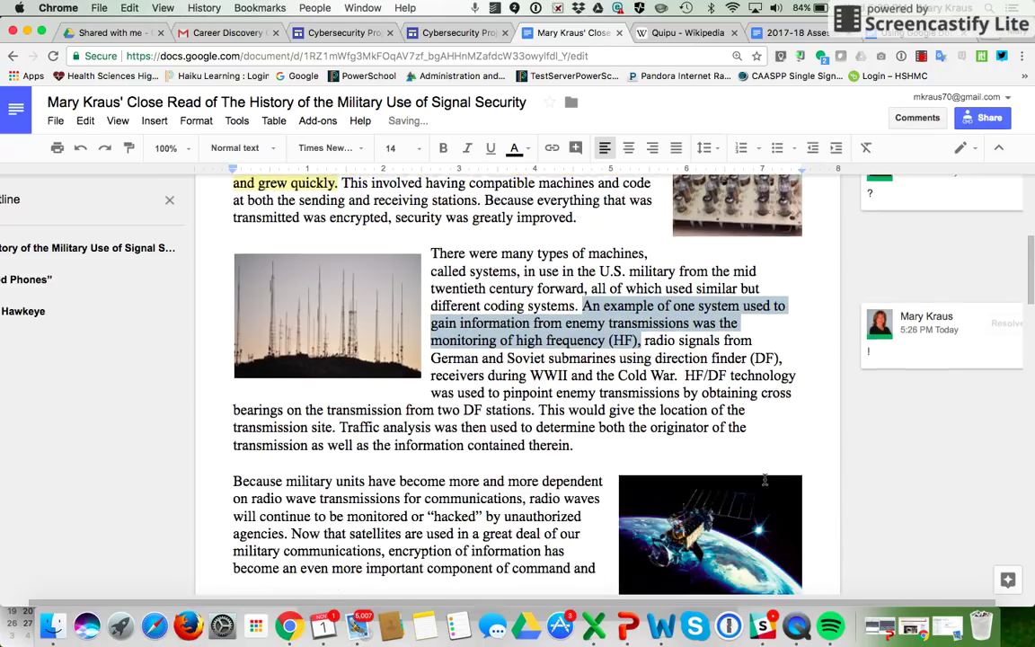
left_click_drag(233, 324, 291, 375)
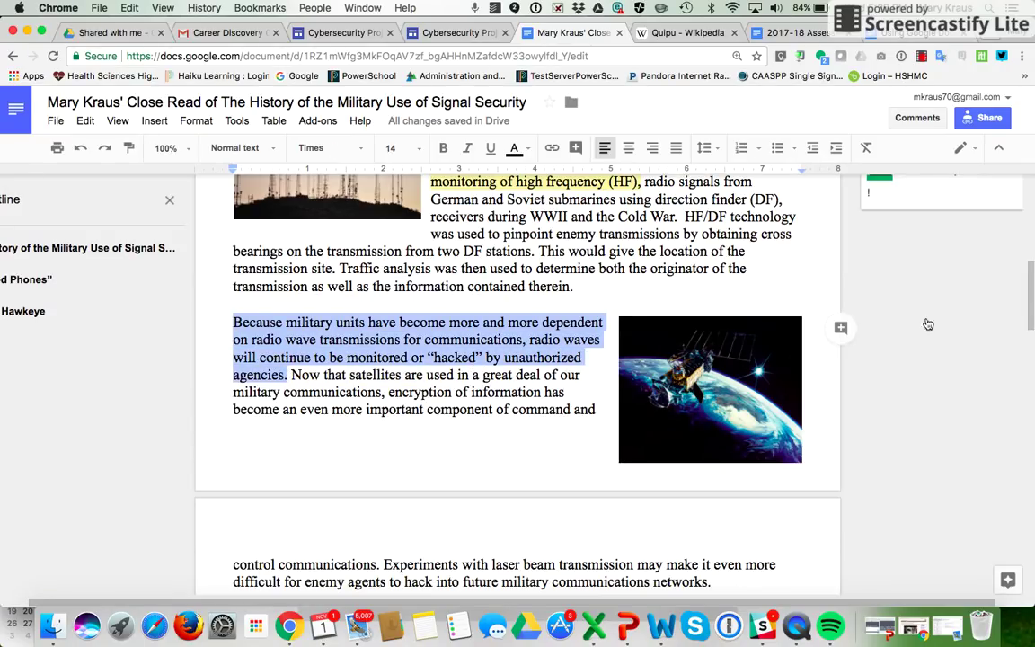
Post a '??' comment on the 'Because military units…' passage about radio waves being hacked.
left_click(840, 329)
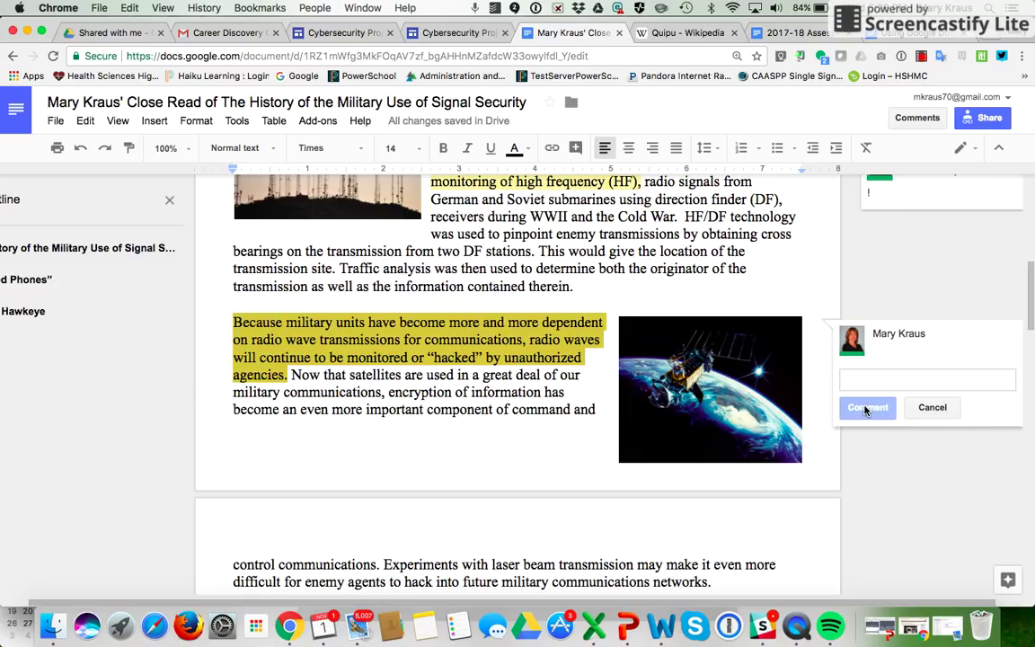
type("??")
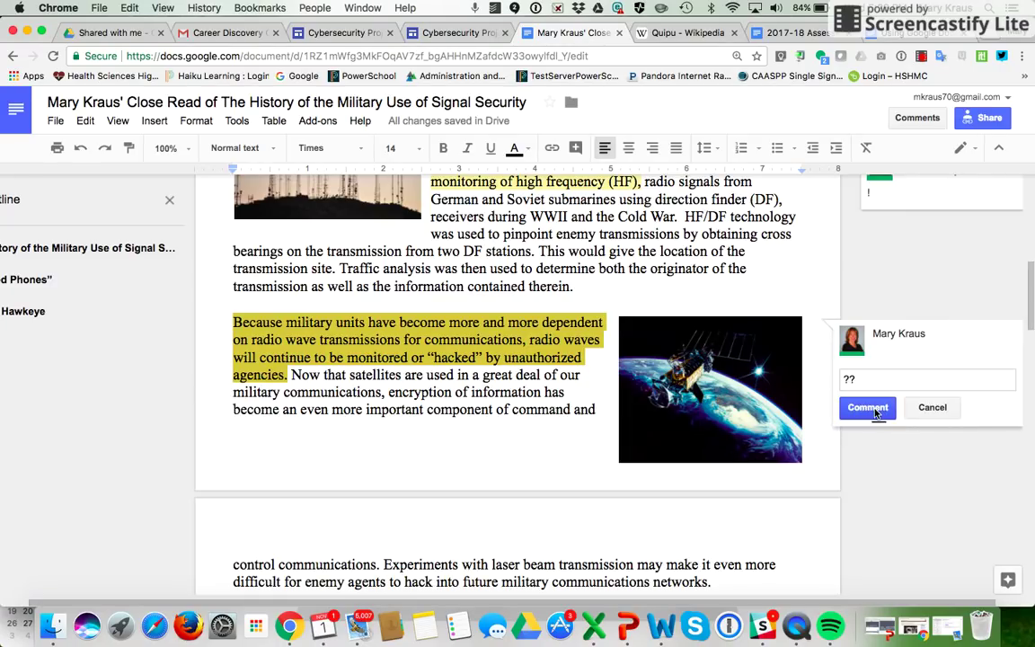
left_click(867, 409)
left_click(815, 445)
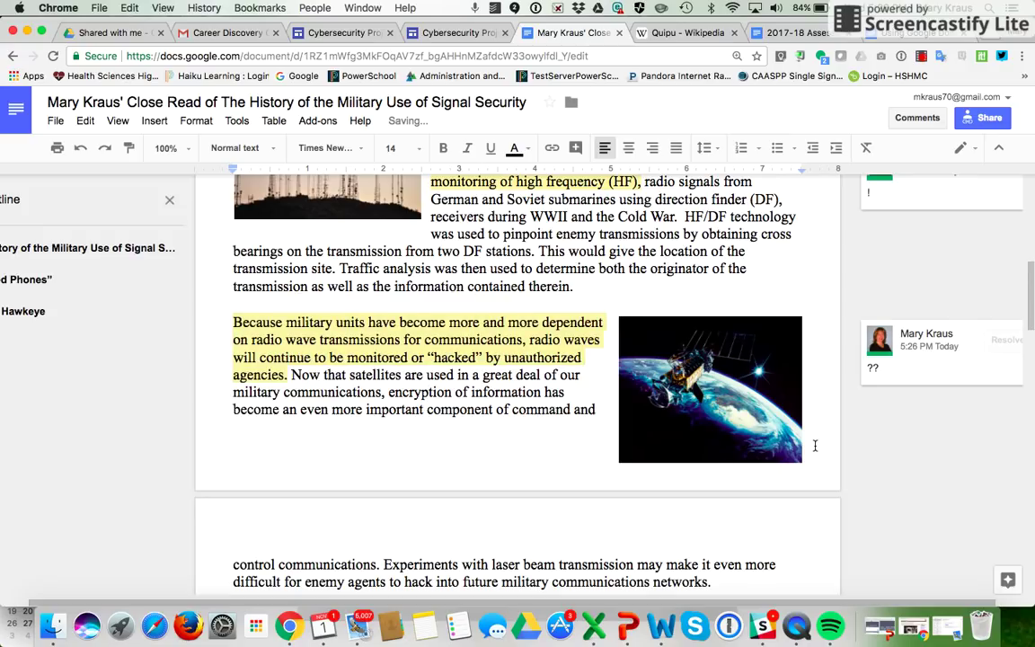
scroll(814, 446, "up", 3)
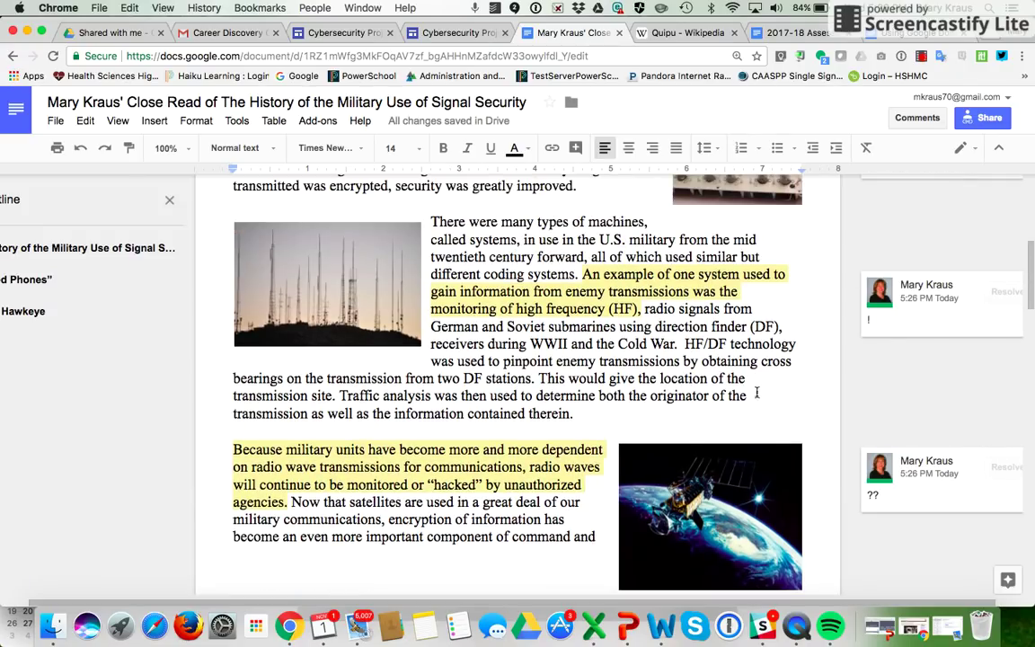
scroll(760, 393, "up", 3)
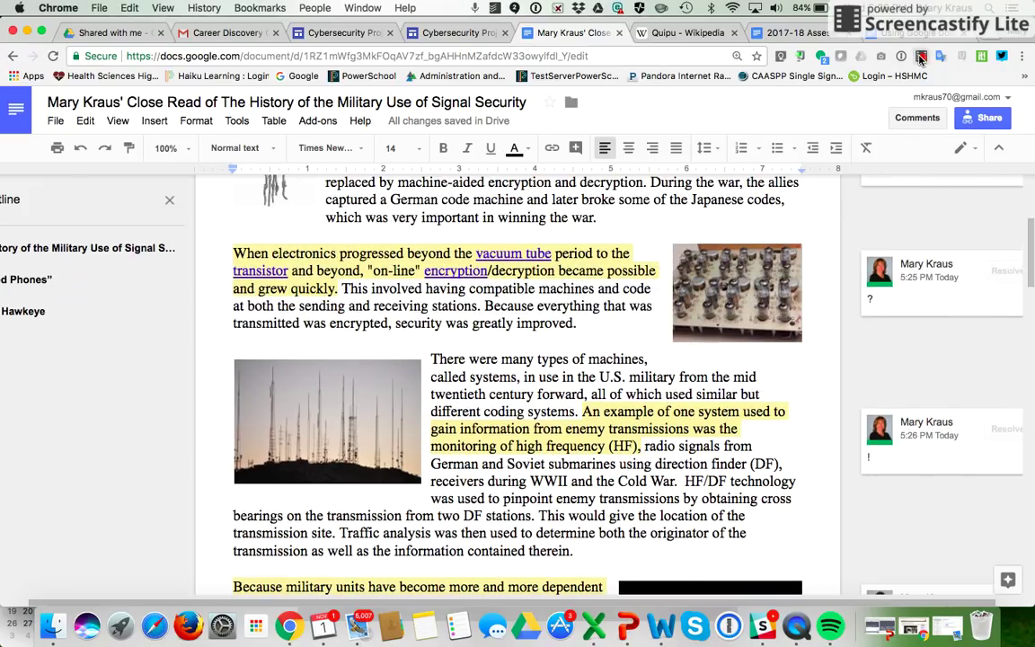
left_click(920, 58)
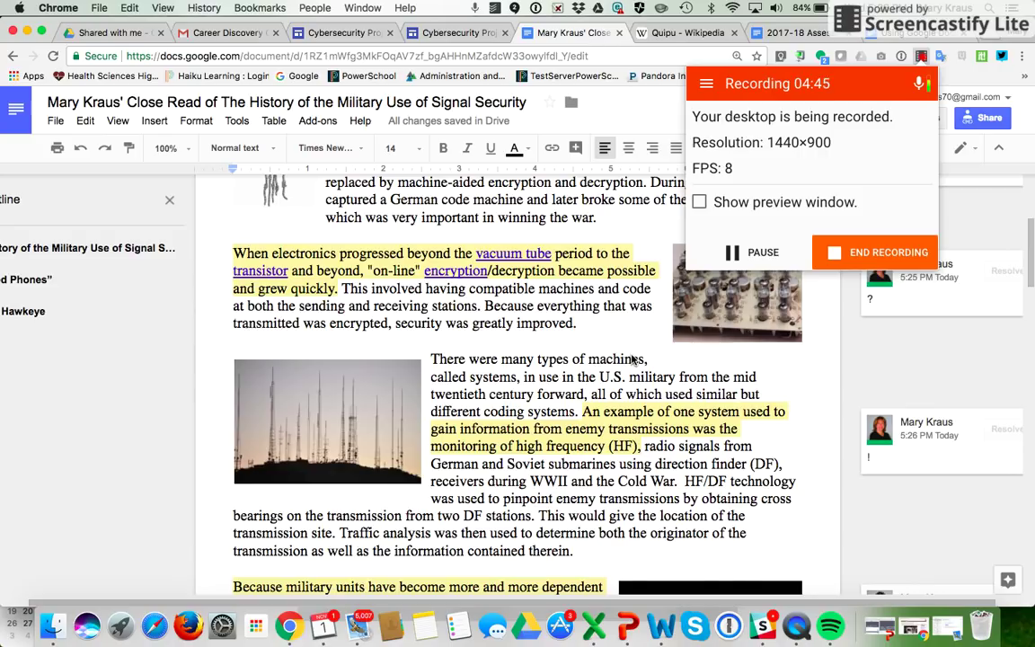
scroll(633, 359, "down", 3)
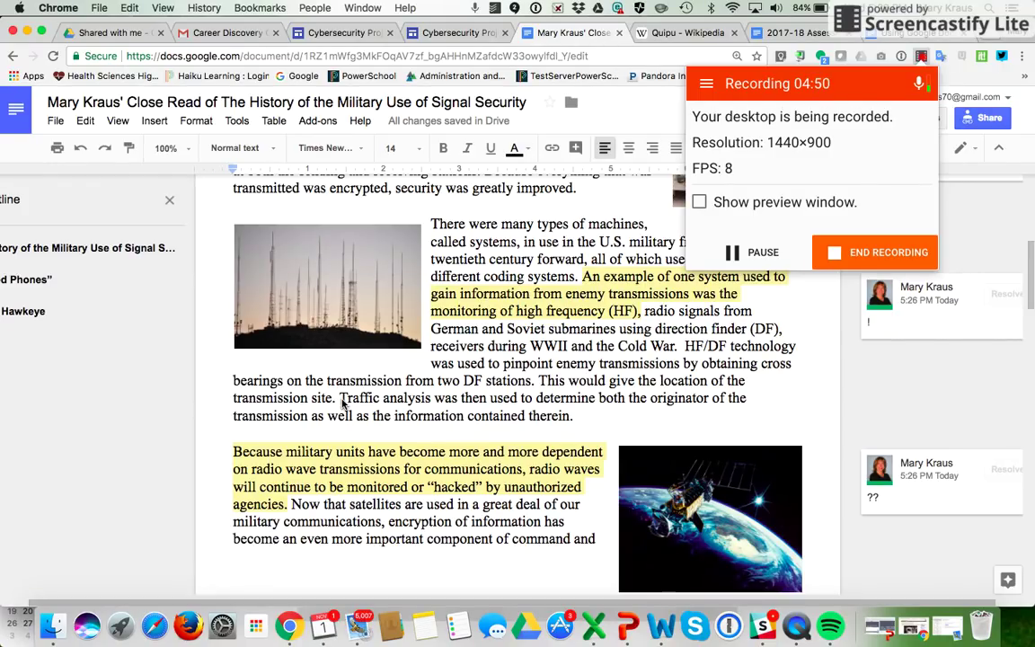
scroll(503, 378, "up", 3)
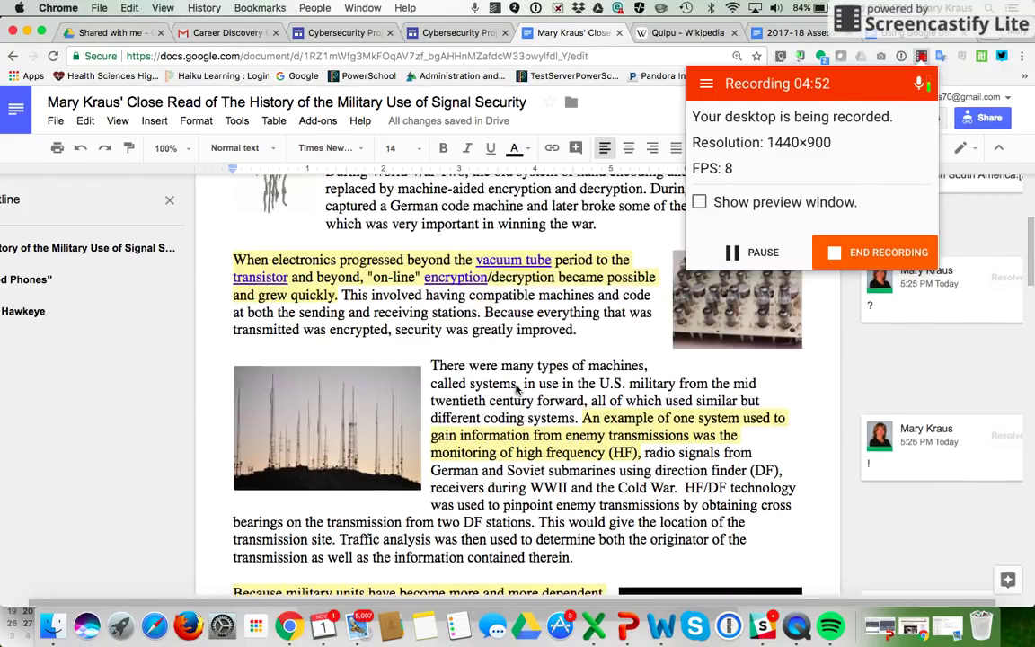
scroll(517, 388, "up", 2)
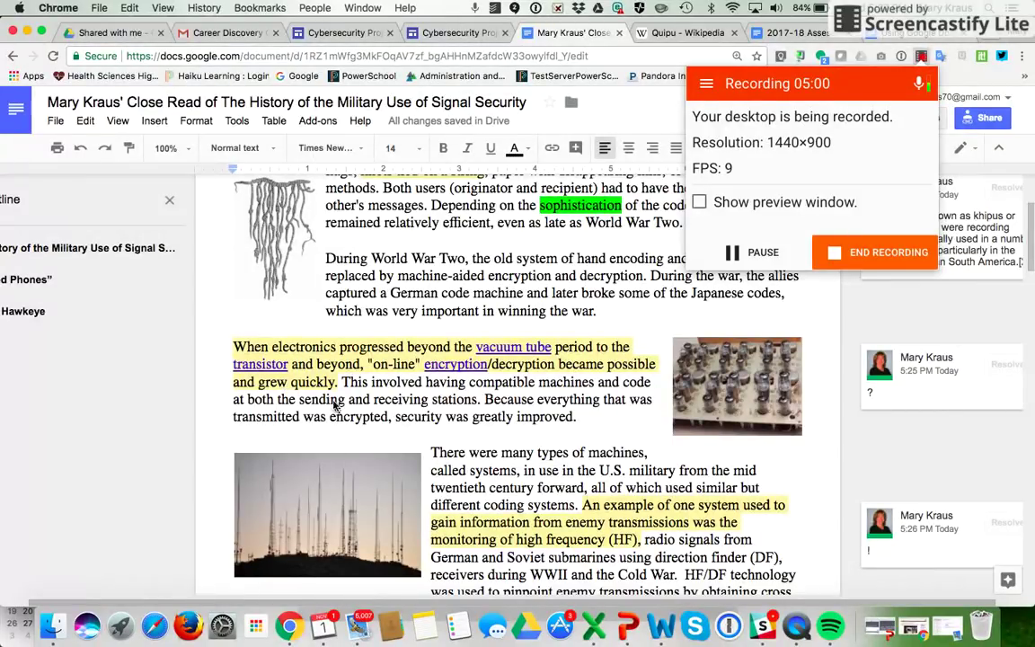
scroll(564, 472, "up", 5)
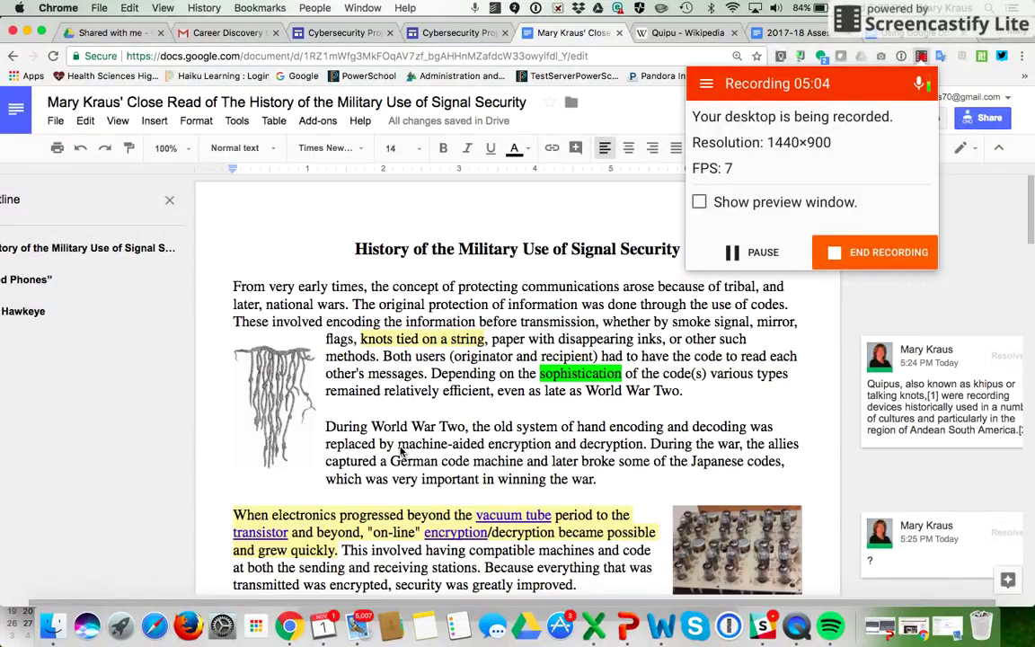
Underline 'machine-aided encryption and decryption.' in the World War Two paragraph.
left_click(360, 404)
left_click_drag(398, 446, 645, 452)
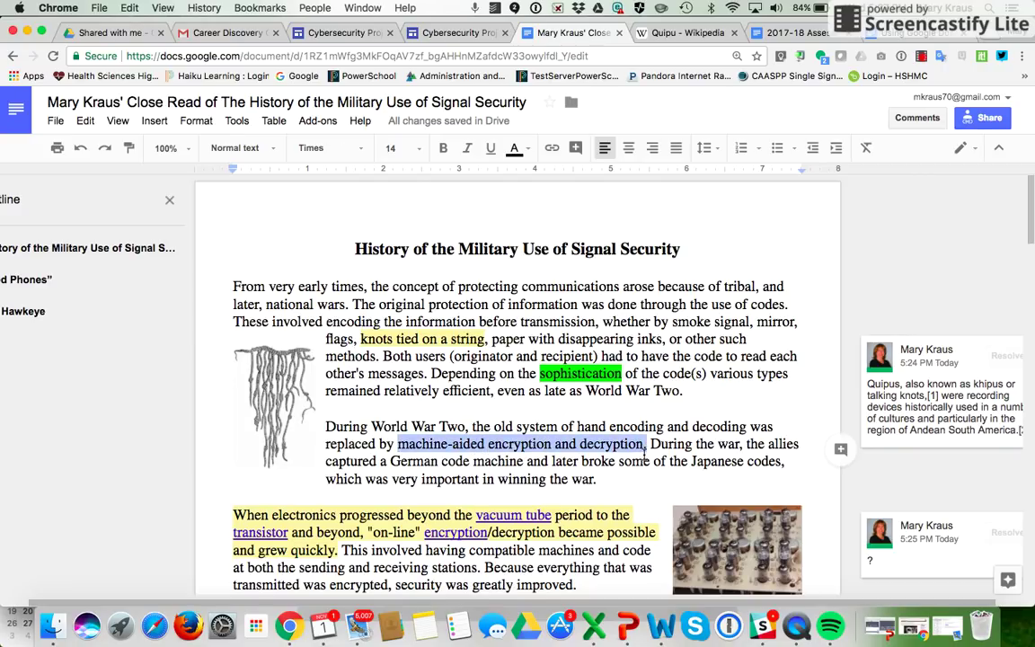
left_click(490, 149)
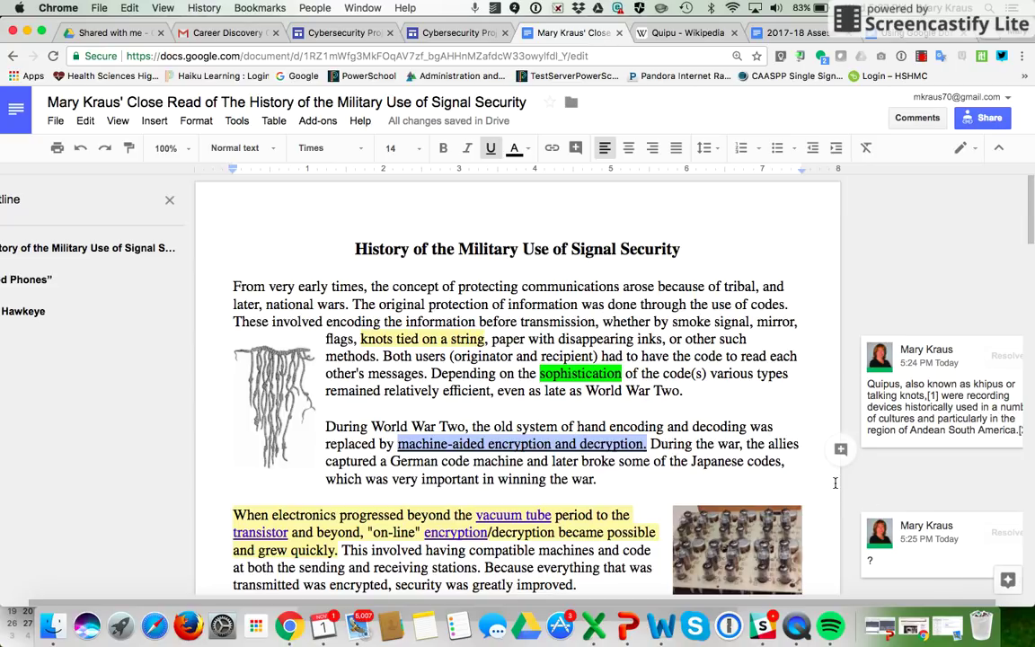
scroll(762, 452, "down", 5)
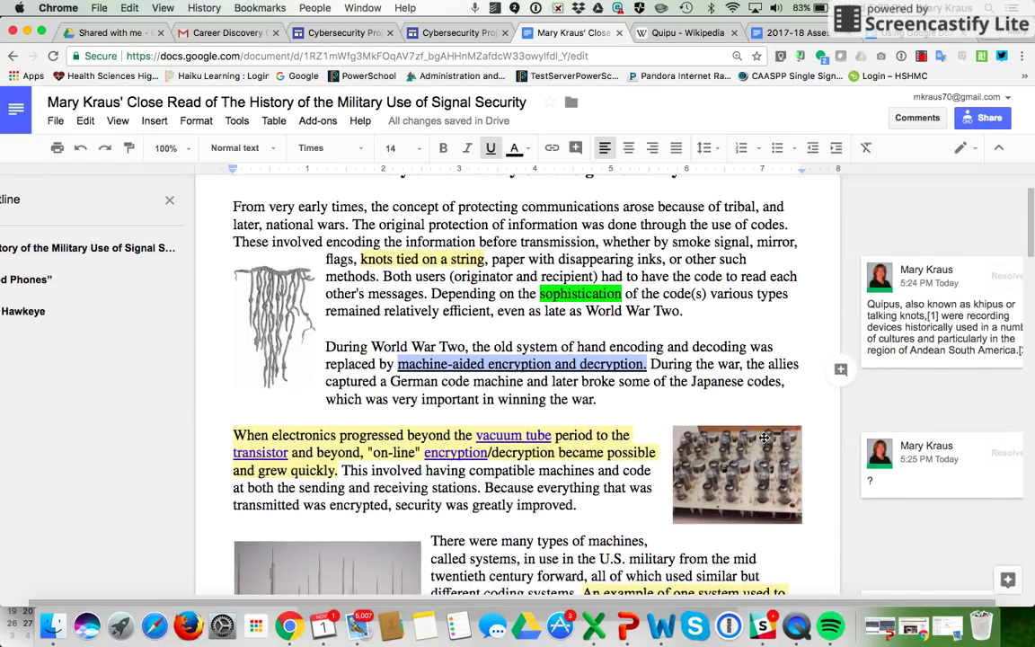
scroll(763, 436, "down", 1)
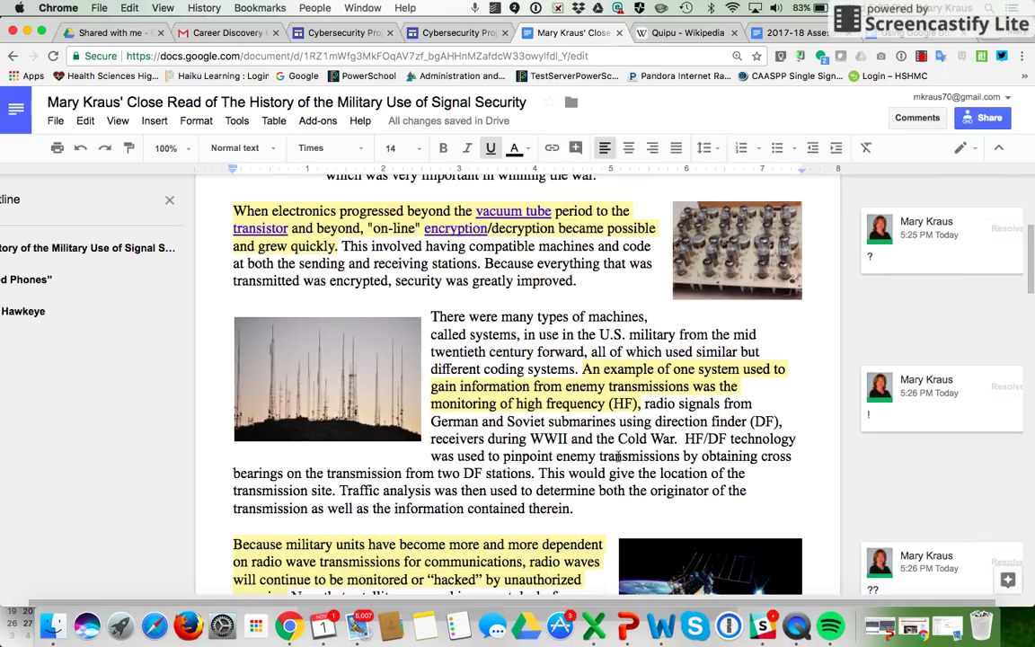
Look up 'transmissions' in the Dictionary and copy its definition and synonyms.
left_click_drag(600, 457, 681, 456)
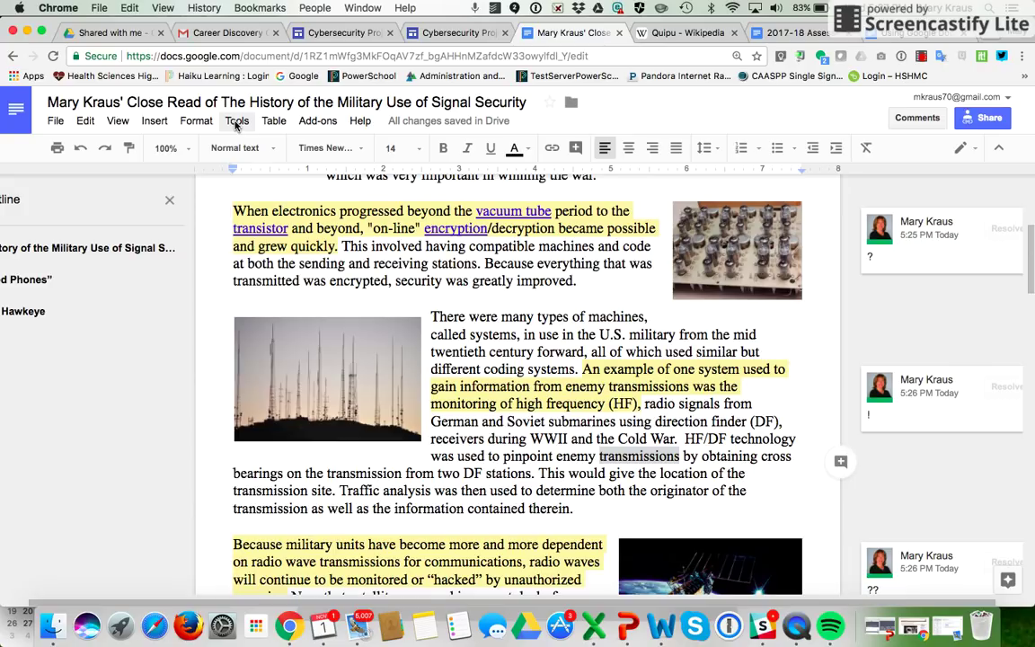
left_click(235, 123)
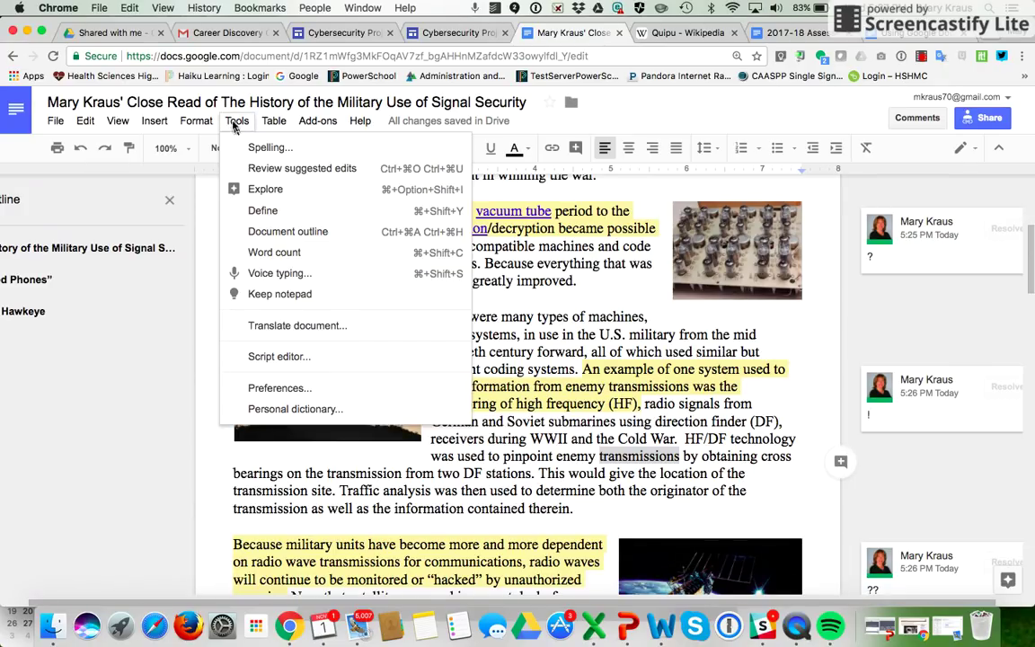
left_click(263, 211)
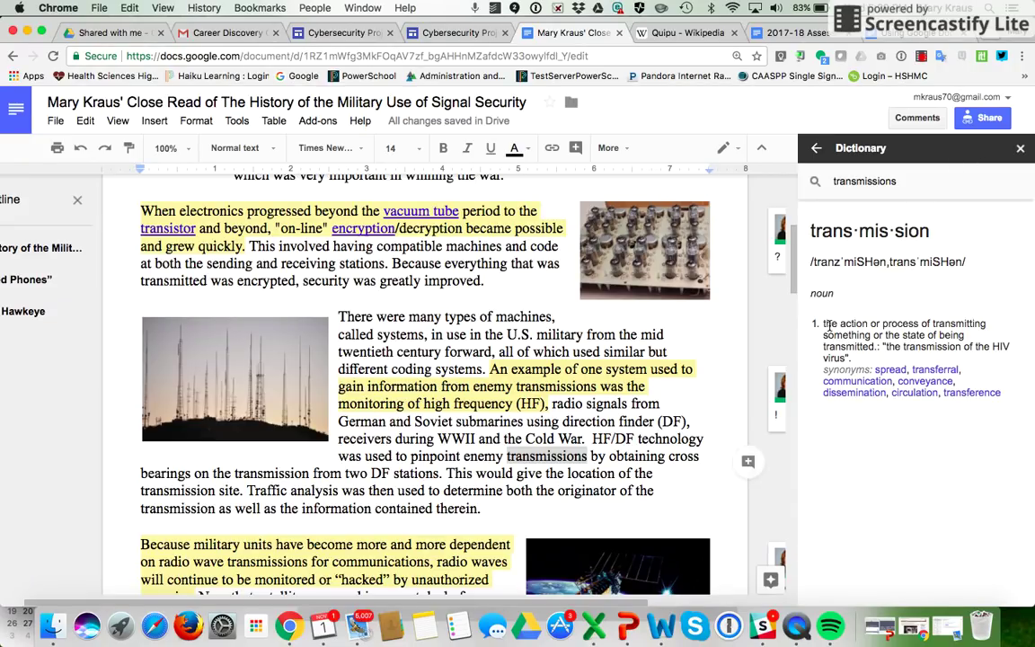
left_click_drag(822, 324, 1006, 418)
key("super+c")
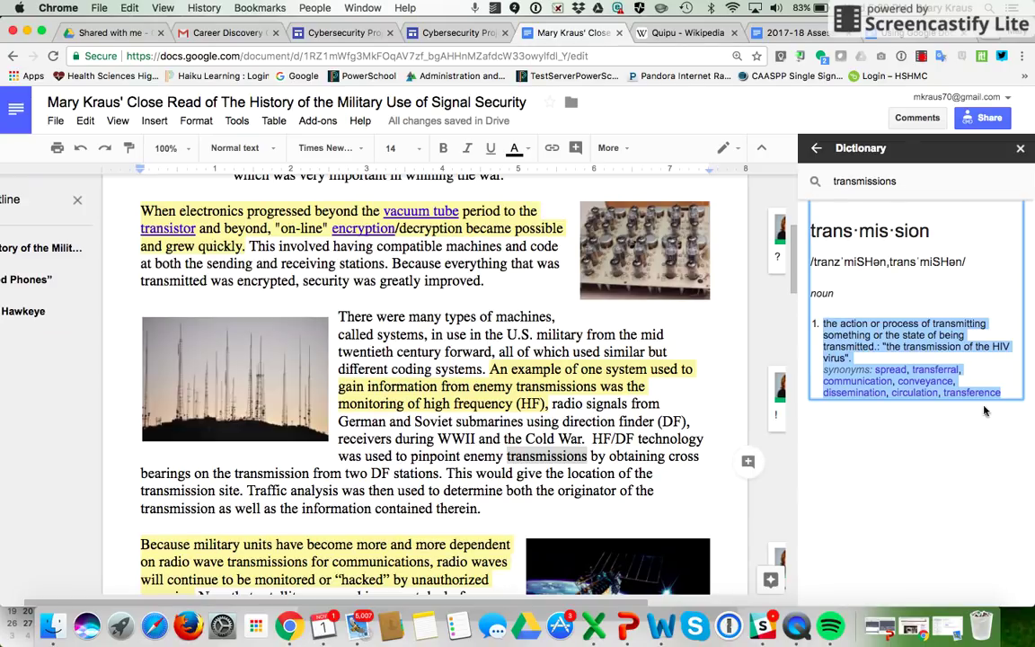
left_click(1020, 149)
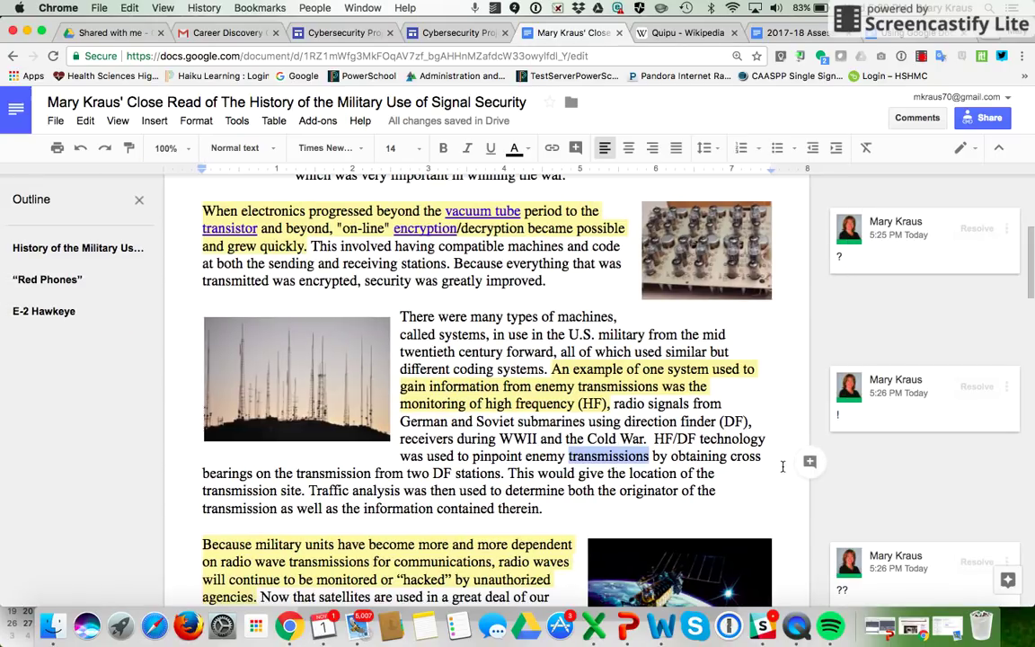
Comment on 'transmissions' with the pasted dictionary definition and synonyms.
left_click(810, 462)
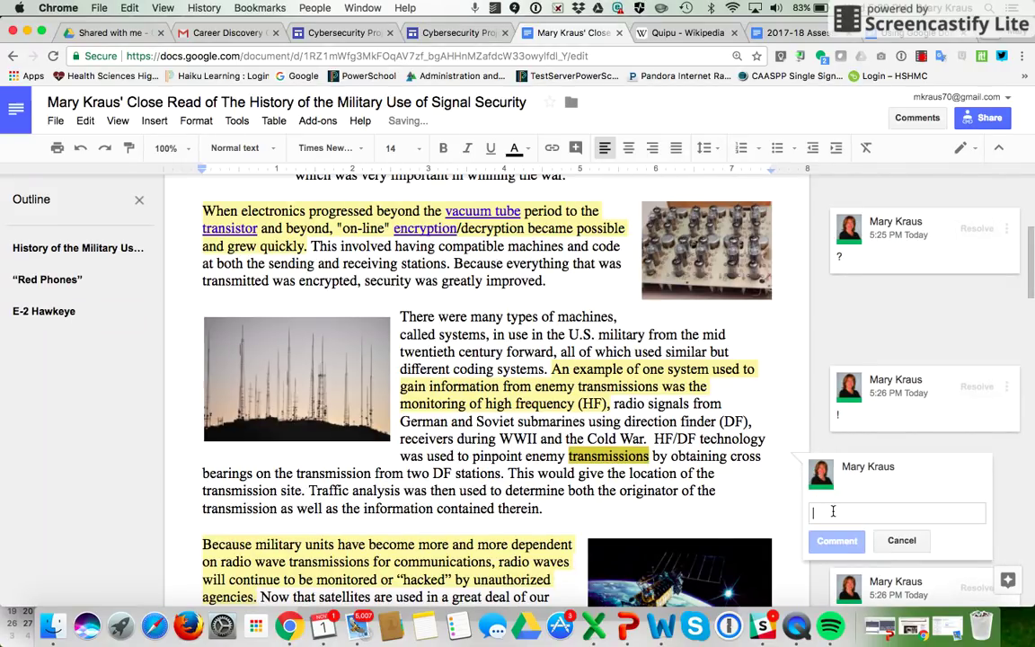
key("super+v")
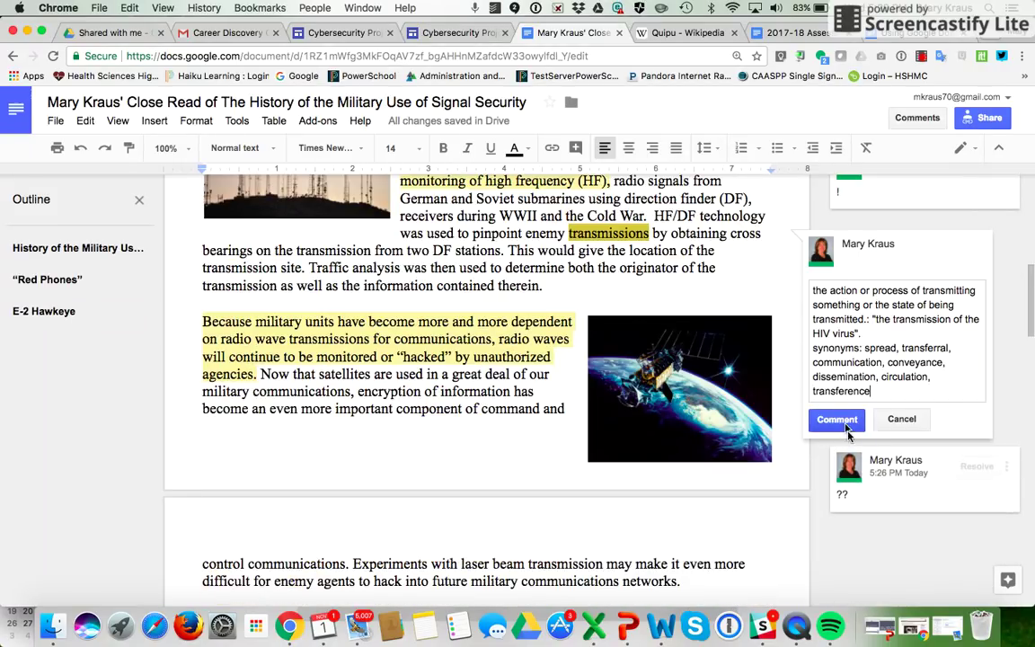
left_click(843, 422)
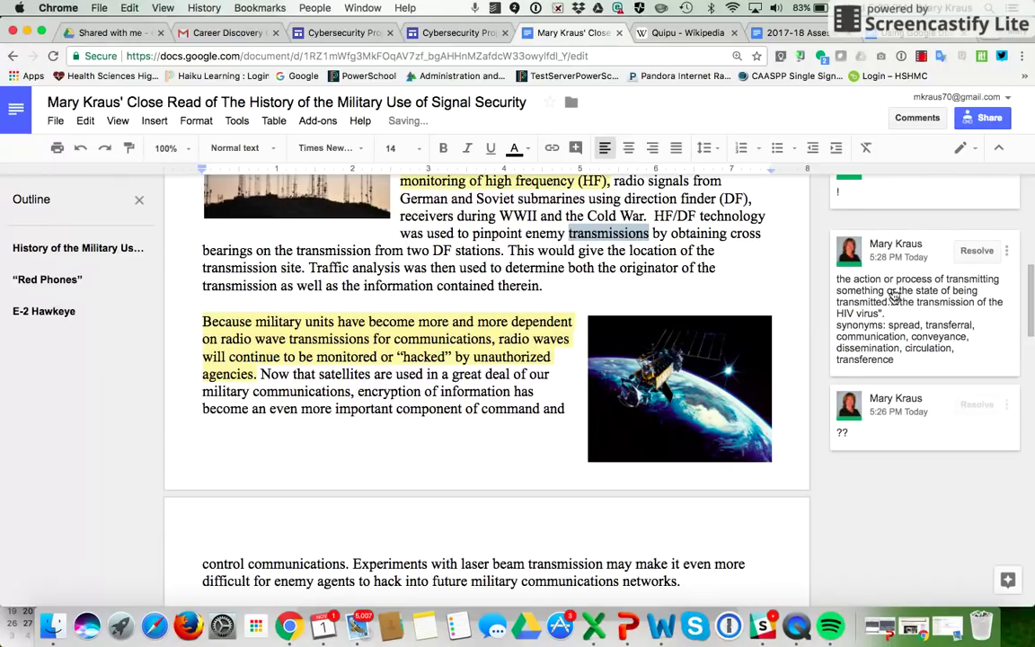